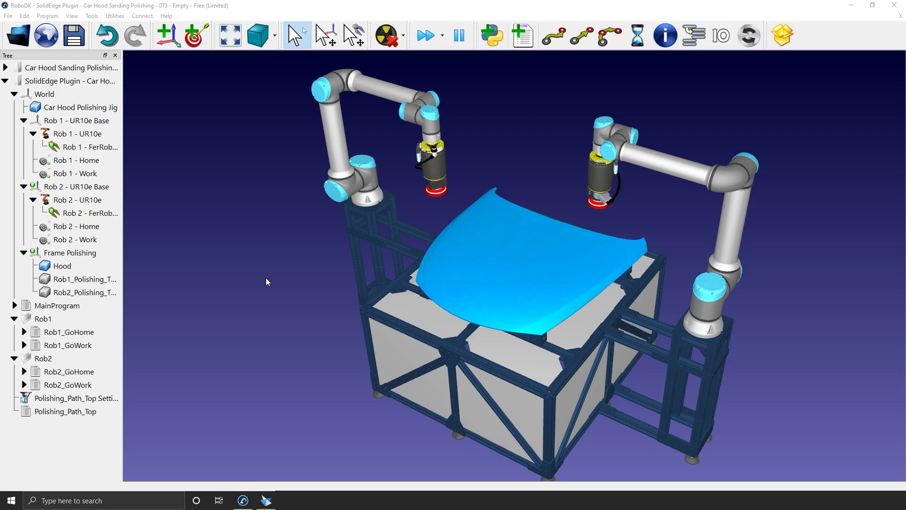
# Step: Simulate Rob1_GoHome, Rob1_GoWork, Rob2_GoHome and Rob2_GoWork in turn
pyautogui.doubleClick(87, 333)
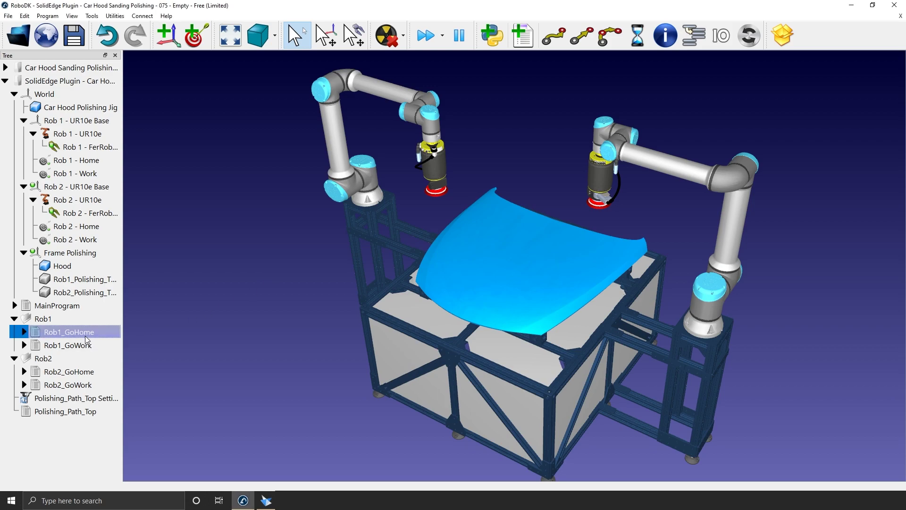
pyautogui.doubleClick(77, 346)
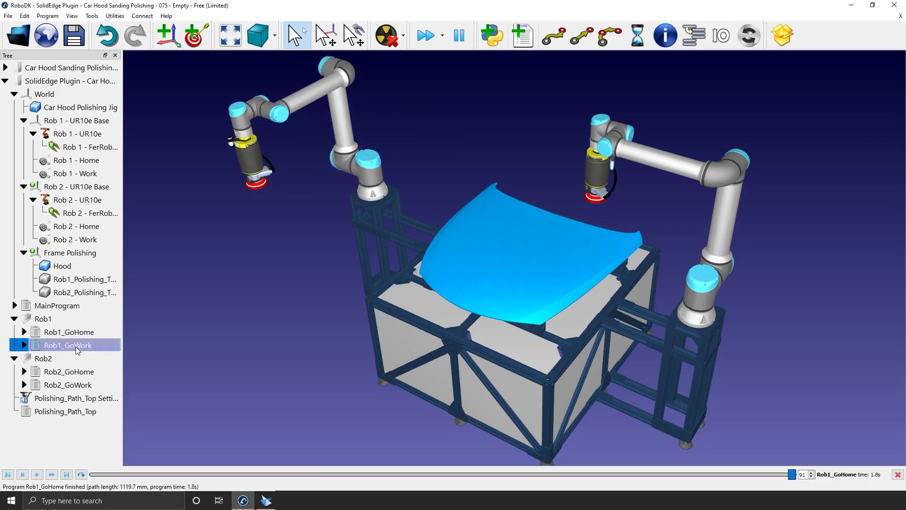
pyautogui.doubleClick(68, 372)
pyautogui.click(64, 385)
pyautogui.doubleClick(64, 386)
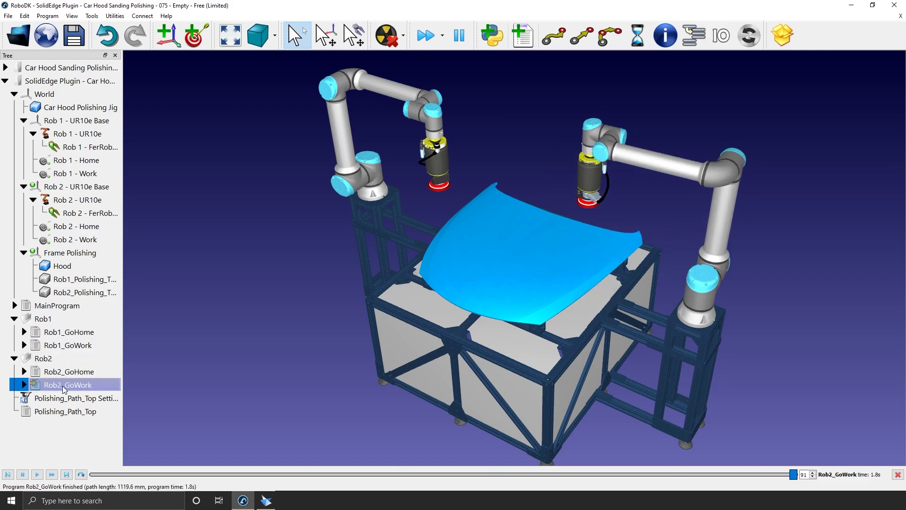
# Step: Check the Frame Polishing frame's options, then deselect it and orbit the cell
pyautogui.click(70, 254)
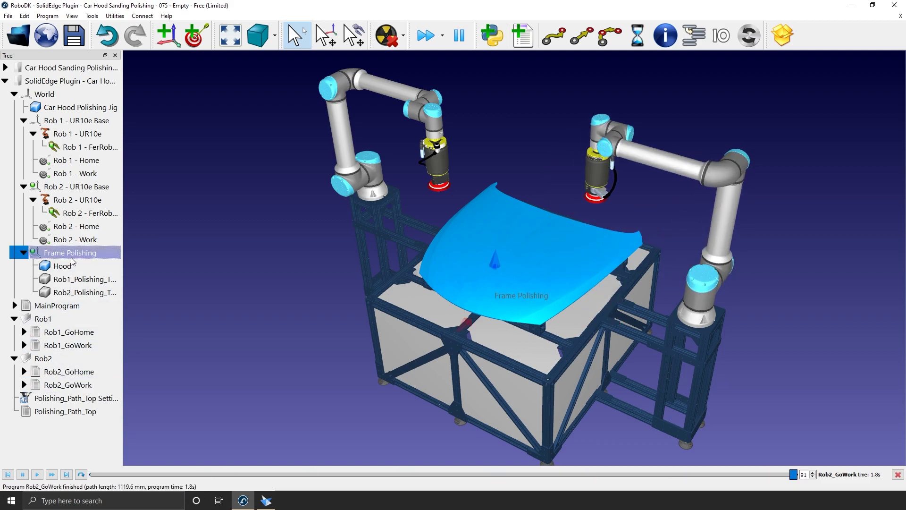
pyautogui.rightClick(71, 256)
pyautogui.press('Escape')
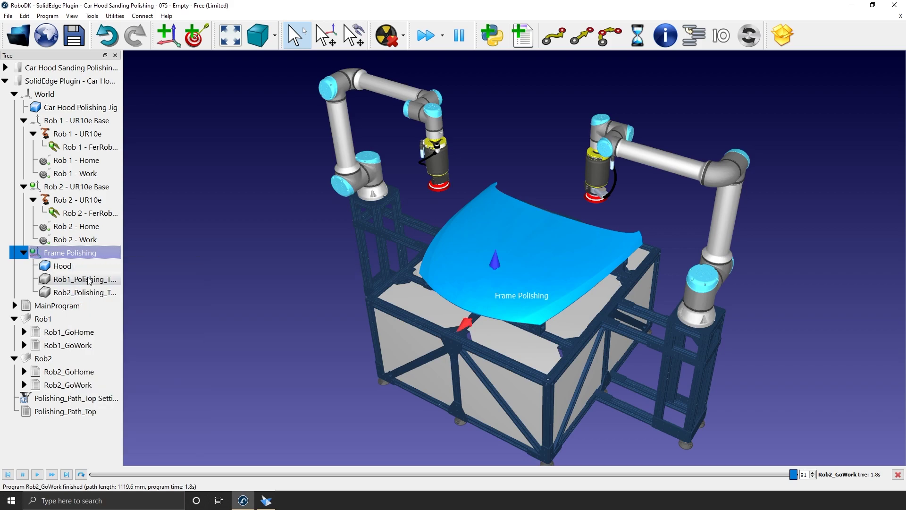
pyautogui.rightClick(81, 253)
pyautogui.press('Escape')
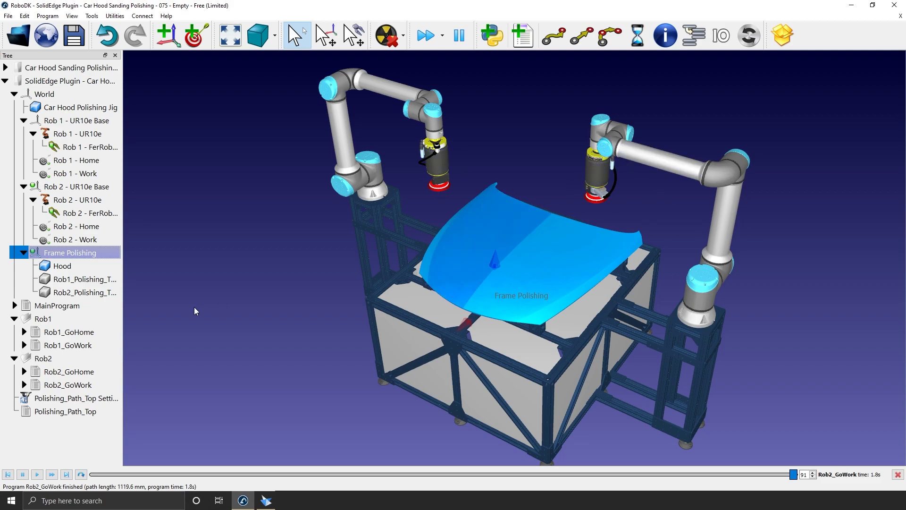
pyautogui.click(208, 308)
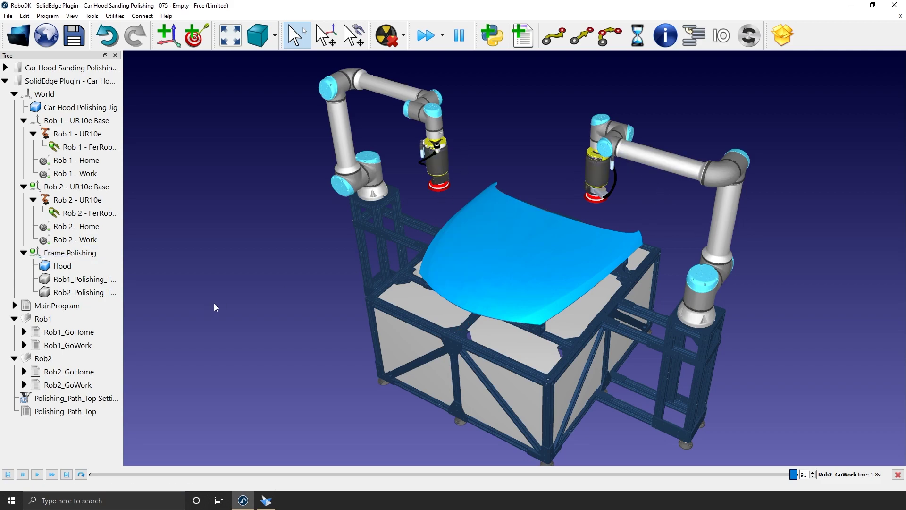
pyautogui.moveTo(265, 289); pyautogui.dragTo(229, 294)
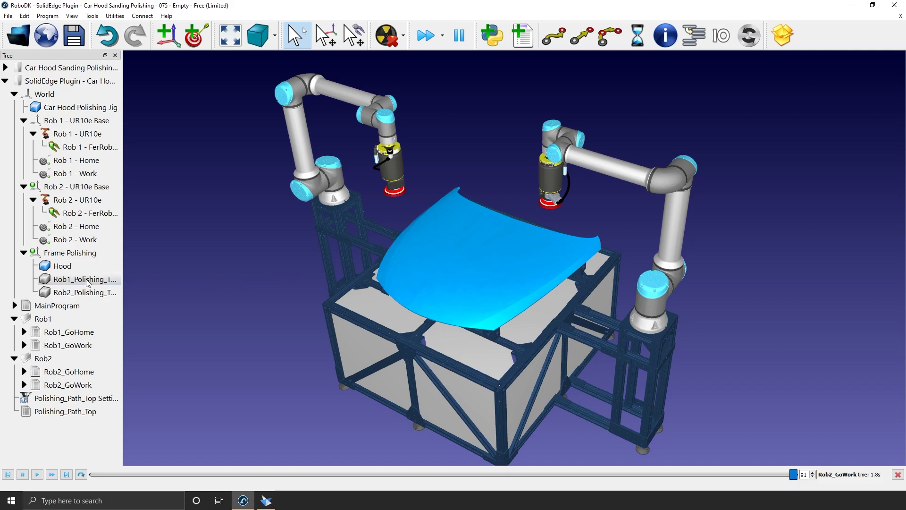
# Step: Make the Rob2 and Rob1 polishing-line objects visible on the hood
pyautogui.click(96, 292)
pyautogui.rightClick(96, 292)
pyautogui.click(103, 316)
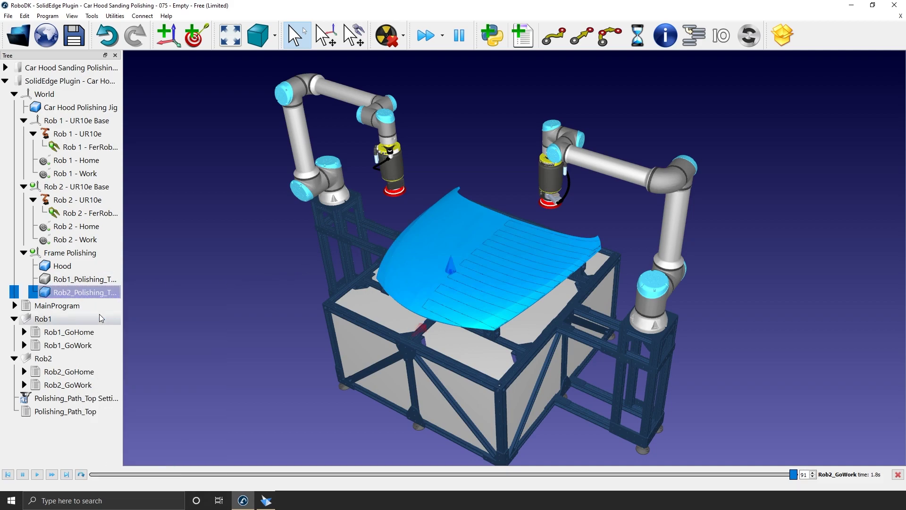
pyautogui.click(96, 280)
pyautogui.rightClick(97, 282)
pyautogui.click(103, 305)
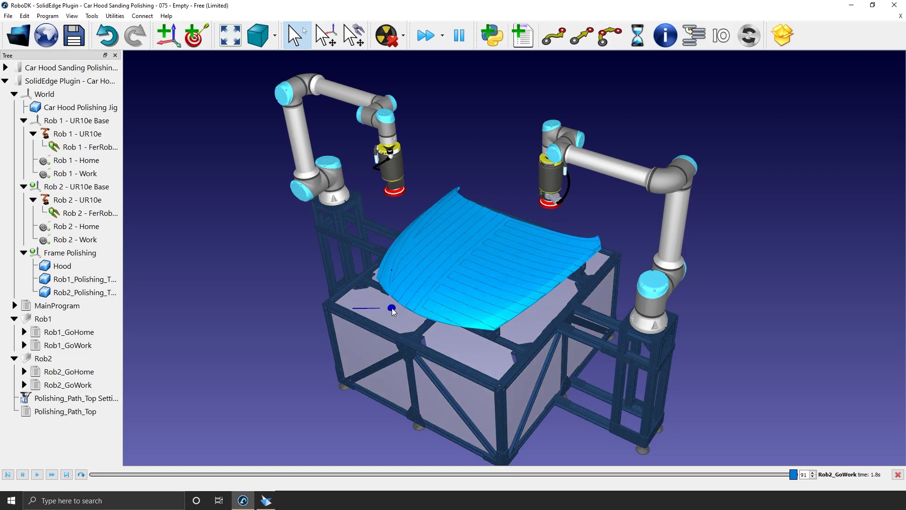
# Step: Orbit around the hood to inspect the displayed polishing paths
pyautogui.moveTo(392, 308)
pyautogui.mouseDown()
pyautogui.moveTo(427, 266)
pyautogui.moveTo(517, 254)
pyautogui.moveTo(363, 273)
pyautogui.mouseUp()
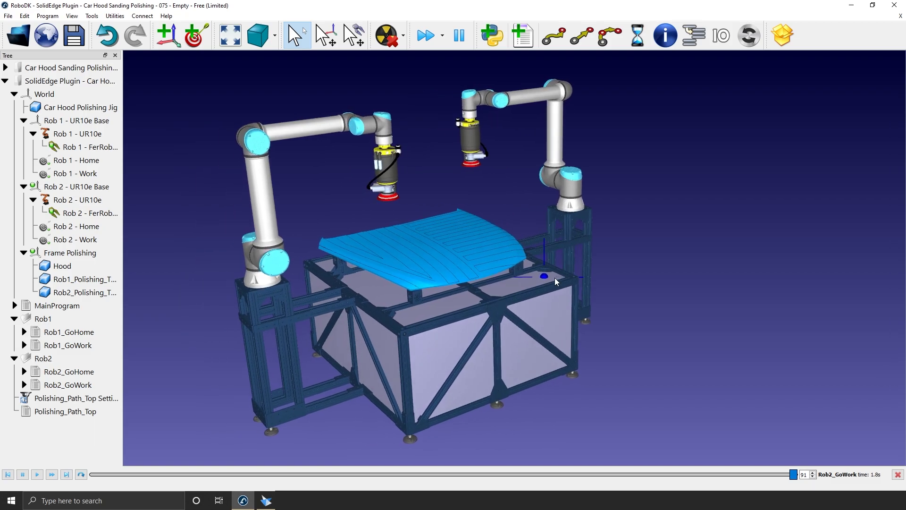
pyautogui.scroll(3, 410, 231)
pyautogui.scroll(3, 413, 230)
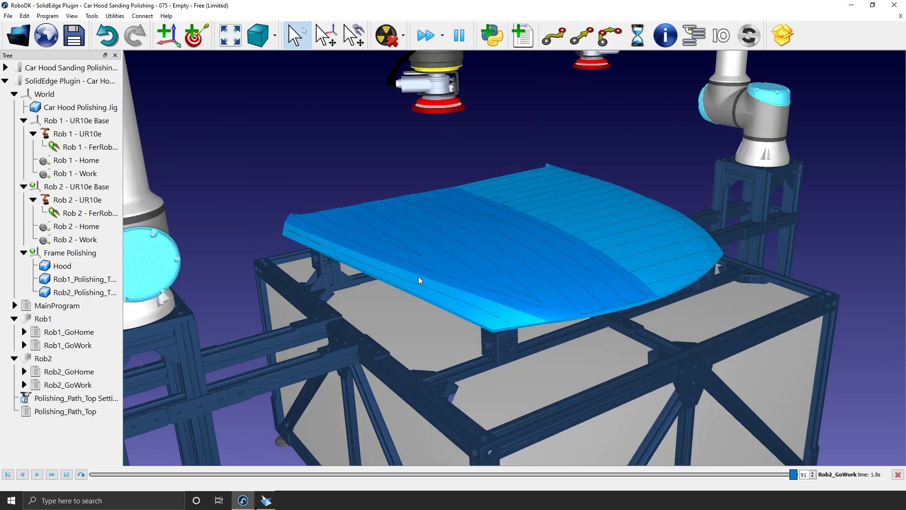
pyautogui.moveTo(427, 287)
pyautogui.mouseDown()
pyautogui.moveTo(347, 259)
pyautogui.moveTo(503, 295)
pyautogui.mouseUp()
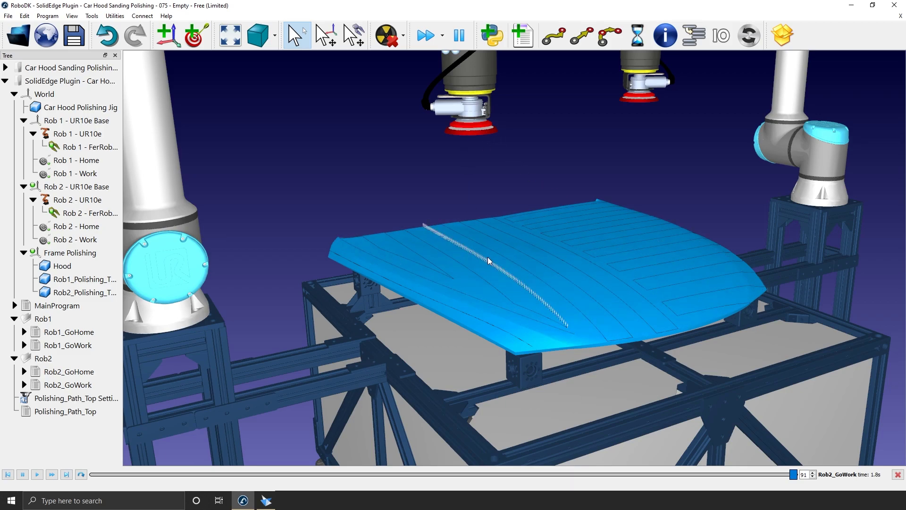
pyautogui.moveTo(488, 257); pyautogui.dragTo(266, 222)
pyautogui.scroll(-3, 266, 221)
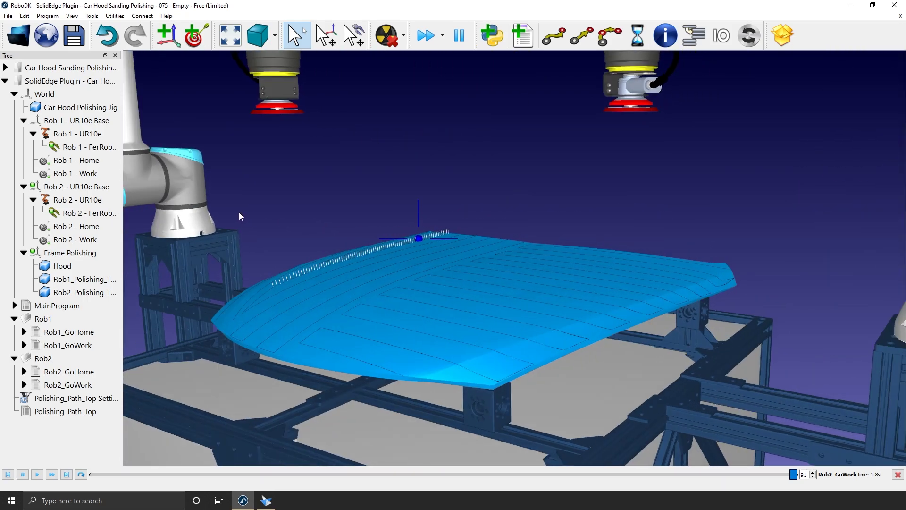
pyautogui.scroll(-3, 239, 212)
pyautogui.scroll(2, 597, 79)
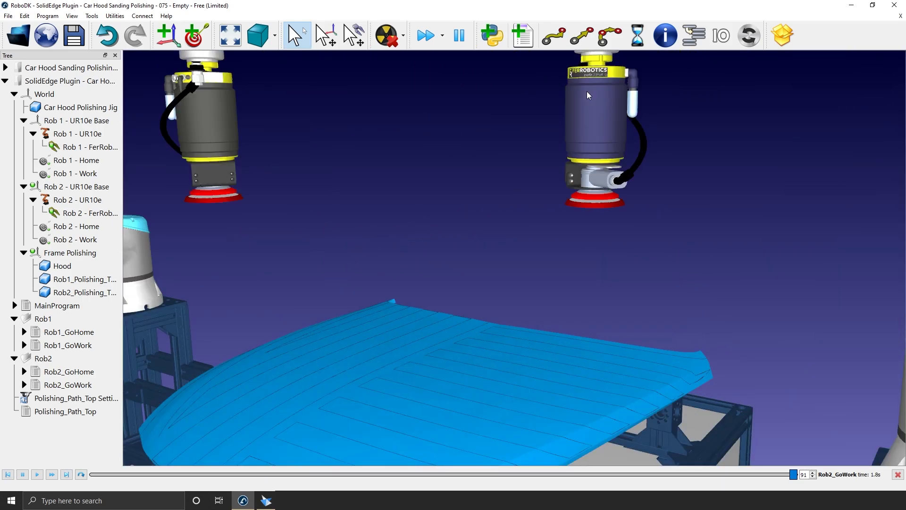
pyautogui.scroll(2, 565, 137)
pyautogui.scroll(2, 549, 189)
pyautogui.scroll(2, 552, 209)
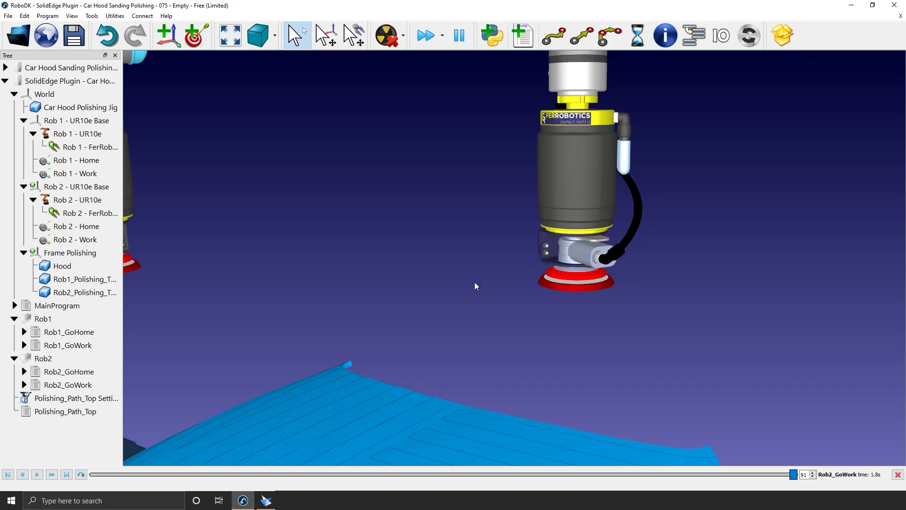
pyautogui.scroll(-3, 474, 282)
pyautogui.scroll(-1, 380, 298)
pyautogui.scroll(-1, 430, 288)
pyautogui.scroll(-2, 504, 274)
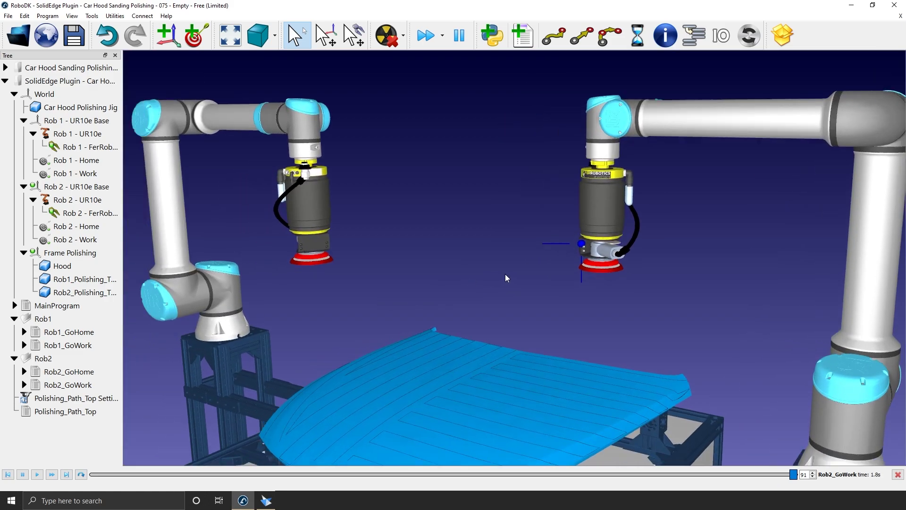
pyautogui.scroll(-1, 505, 274)
pyautogui.scroll(-2, 488, 279)
pyautogui.moveTo(481, 278); pyautogui.dragTo(496, 230)
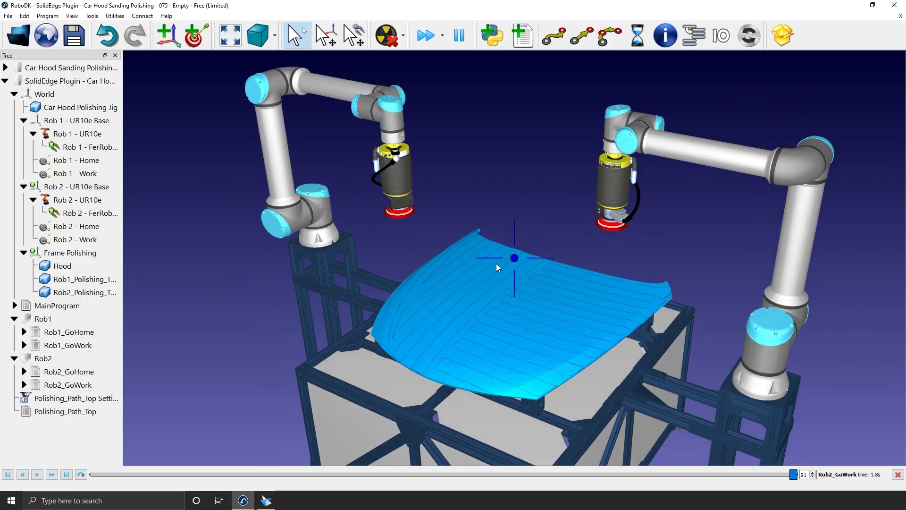
pyautogui.moveTo(497, 231); pyautogui.dragTo(496, 276)
# Step: Delete both polishing-line objects and bring Solid Edge forward
pyautogui.click(89, 277)
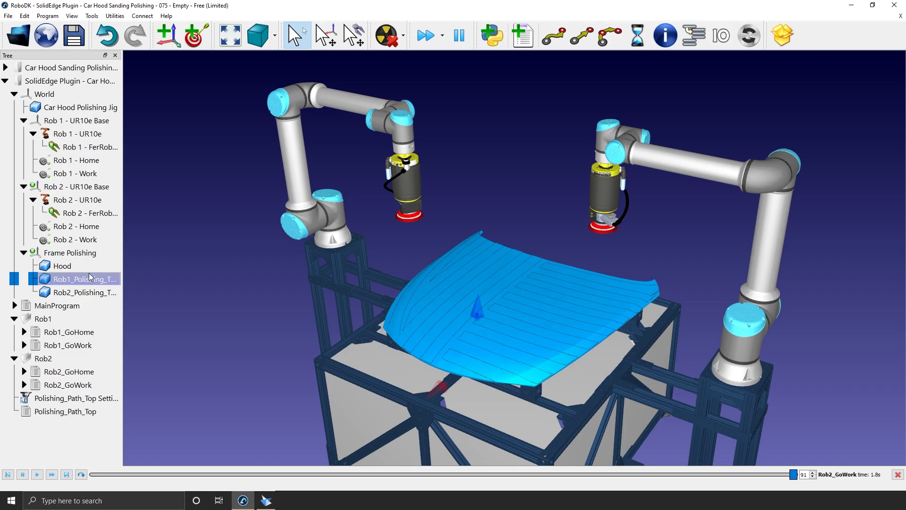
pyautogui.press('Delete')
pyautogui.click(92, 279)
pyautogui.press('Delete')
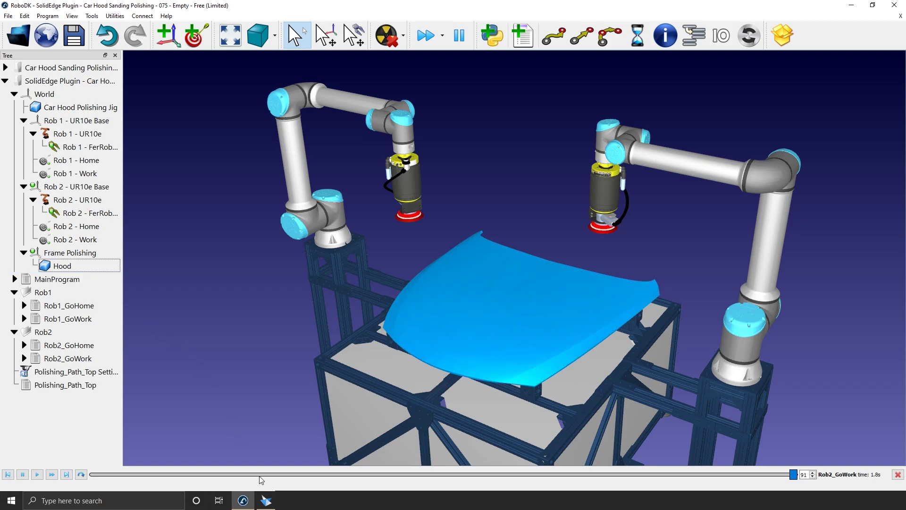
pyautogui.click(267, 500)
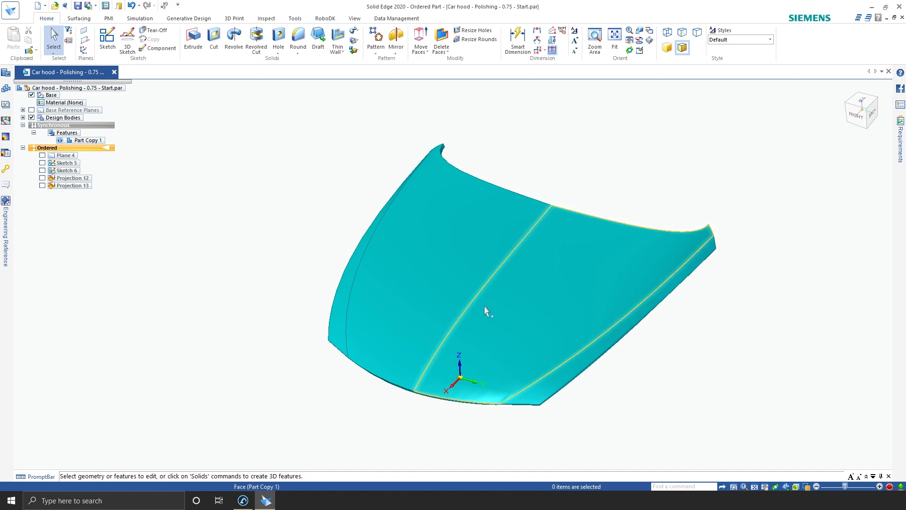
pyautogui.moveTo(486, 312); pyautogui.dragTo(469, 299, button='middle')
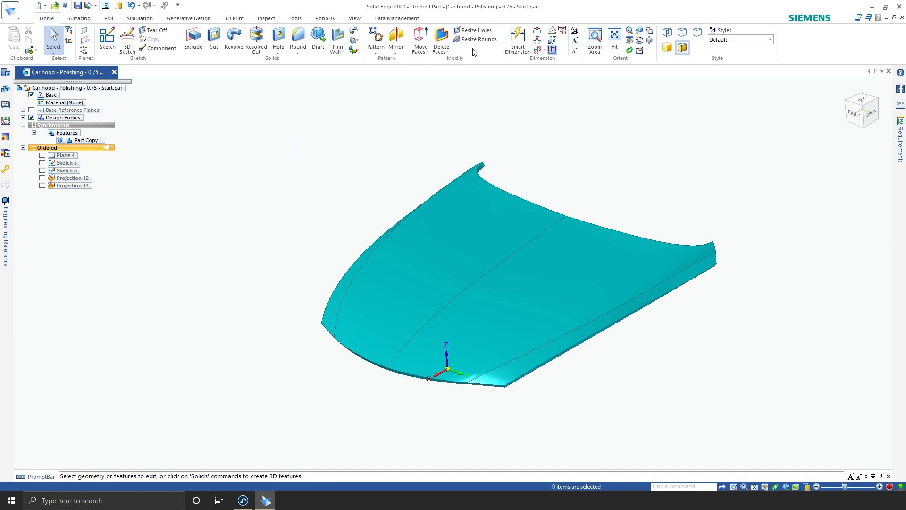
pyautogui.click(327, 19)
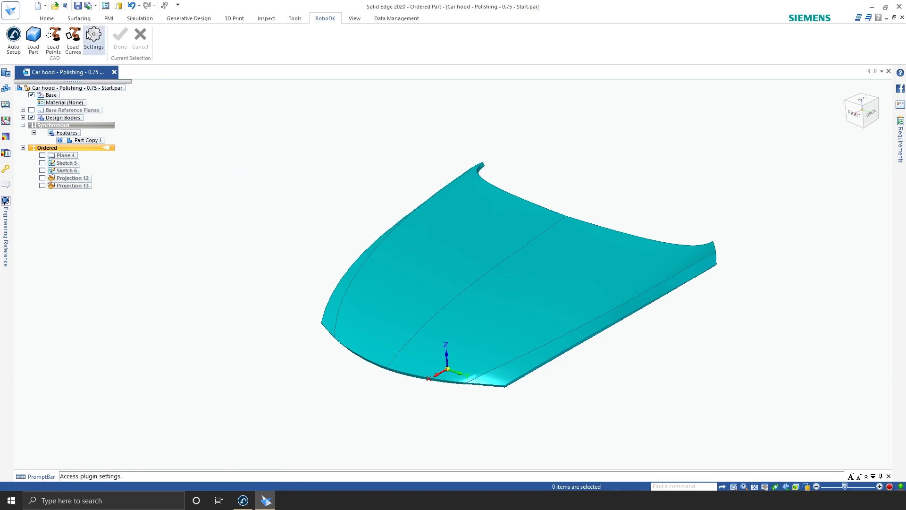
pyautogui.click(47, 19)
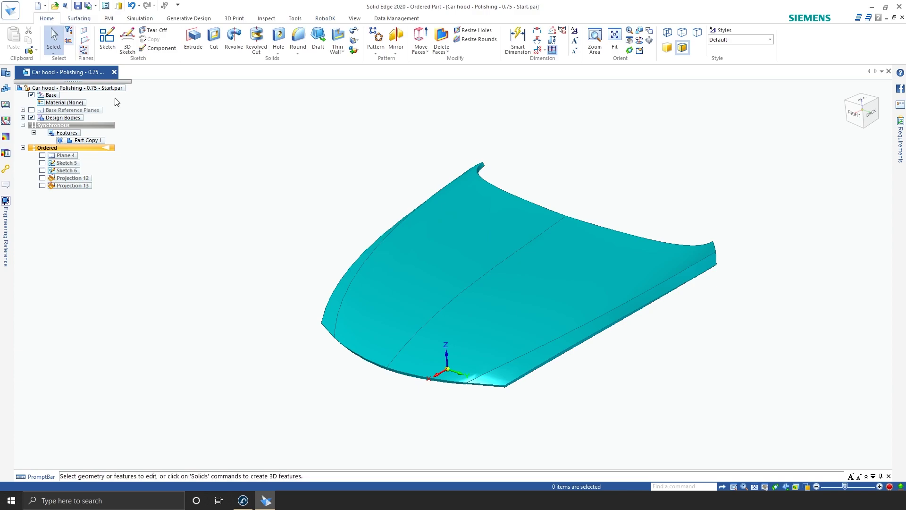
# Step: Orbit the Solid Edge hood model through front, side and high views
pyautogui.moveTo(256, 257)
pyautogui.mouseDown(button='middle')
pyautogui.moveTo(303, 362)
pyautogui.moveTo(290, 303)
pyautogui.moveTo(236, 271)
pyautogui.mouseUp(button='middle')
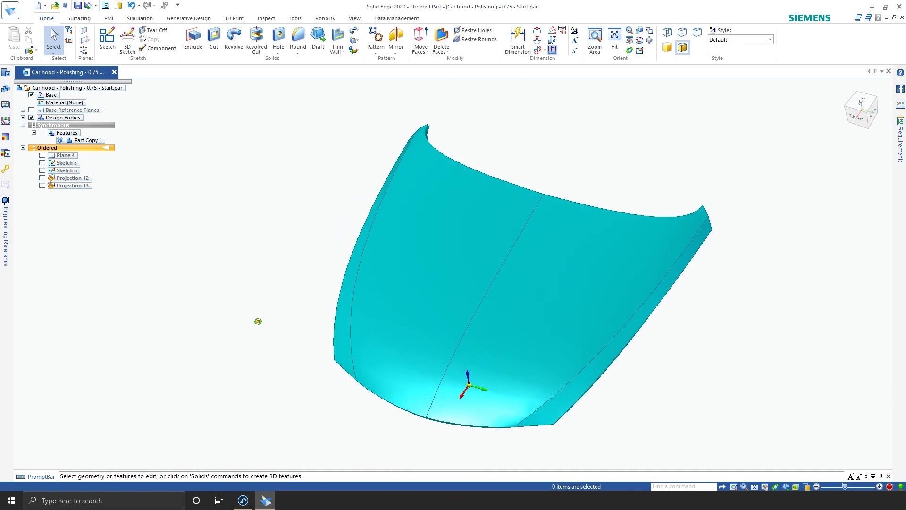
pyautogui.moveTo(258, 321); pyautogui.dragTo(257, 317, button='middle')
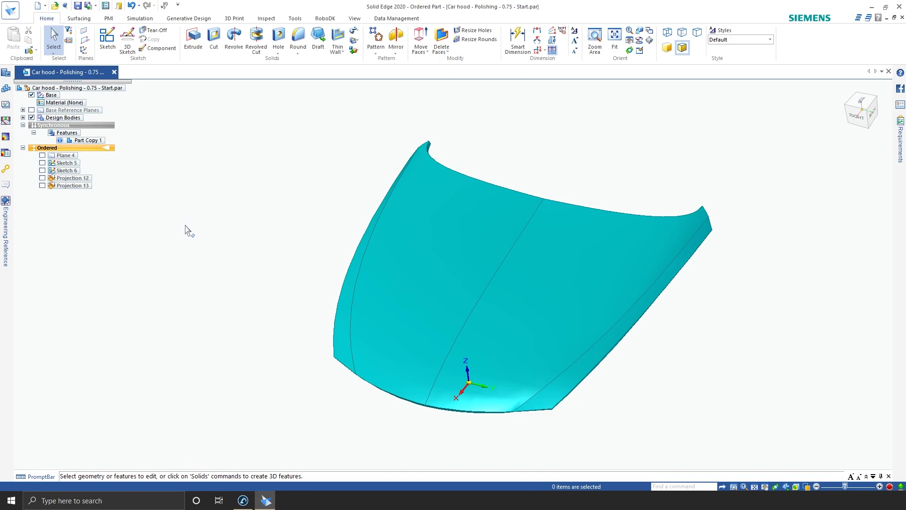
pyautogui.moveTo(551, 242); pyautogui.dragTo(551, 217, button='middle')
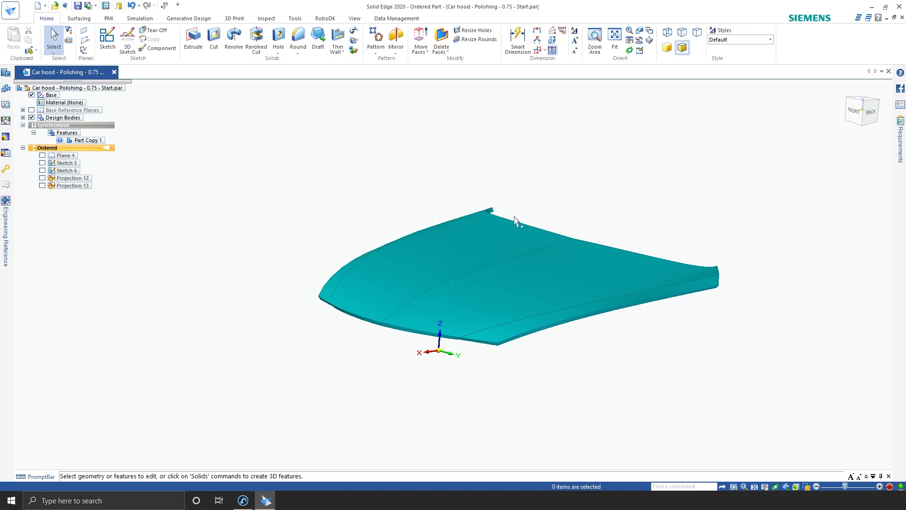
pyautogui.moveTo(346, 308); pyautogui.dragTo(332, 348, button='middle')
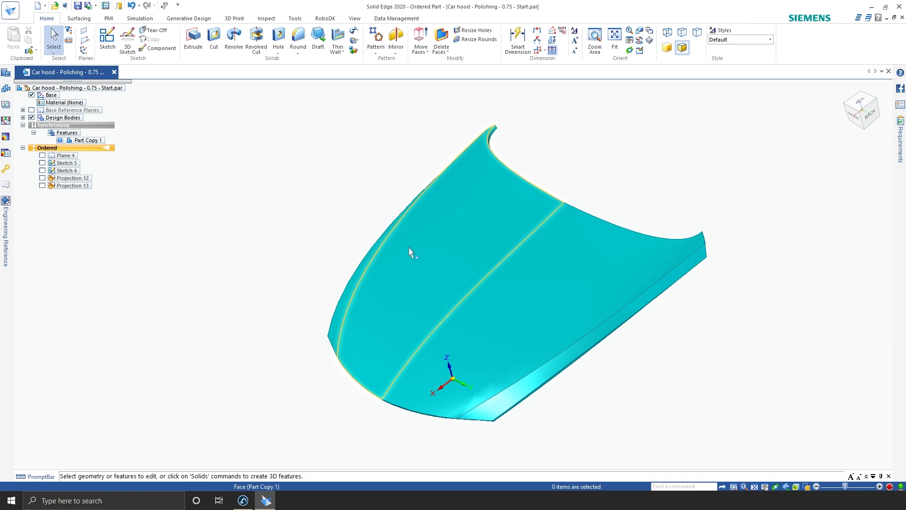
pyautogui.moveTo(328, 326)
pyautogui.mouseDown(button='middle')
pyautogui.moveTo(333, 281)
pyautogui.moveTo(354, 318)
pyautogui.mouseUp(button='middle')
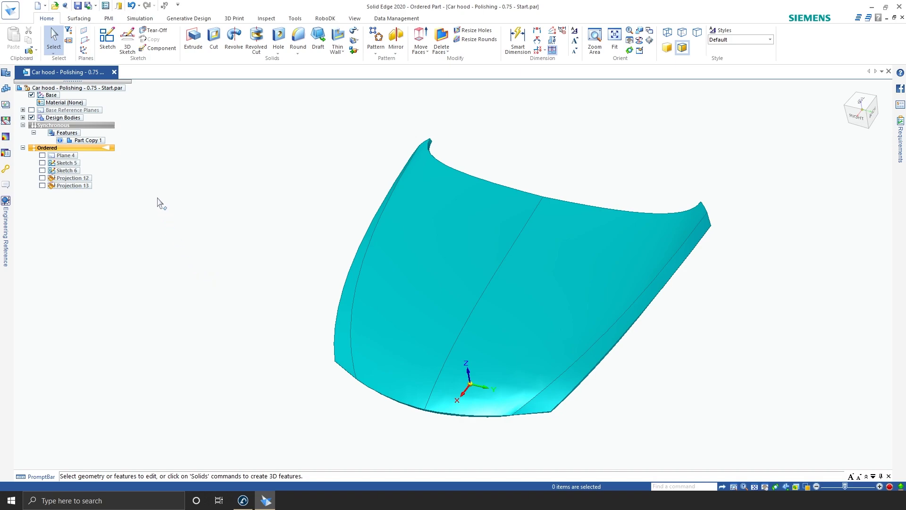
# Step: Show Plane 4 and orbit the hood to examine it
pyautogui.click(43, 157)
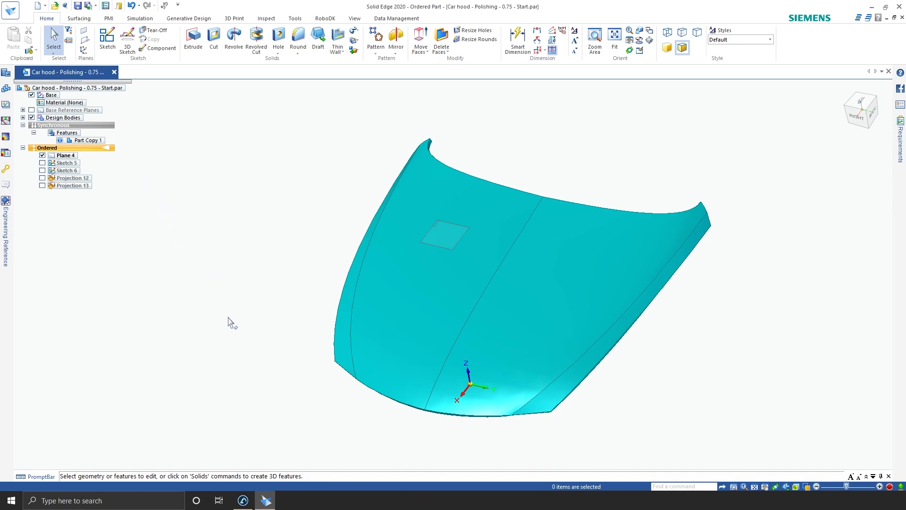
pyautogui.moveTo(246, 371)
pyautogui.mouseDown(button='middle')
pyautogui.moveTo(261, 338)
pyautogui.moveTo(208, 328)
pyautogui.mouseUp(button='middle')
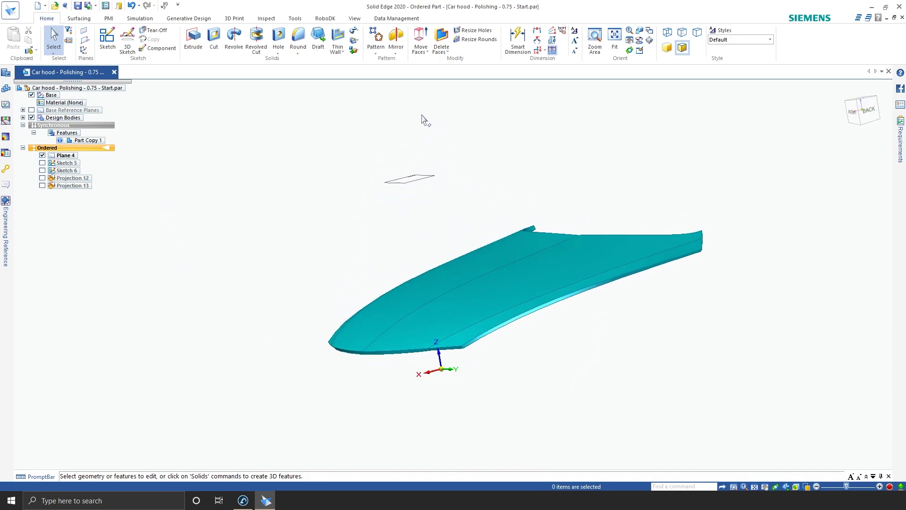
pyautogui.moveTo(364, 196); pyautogui.dragTo(355, 232, button='middle')
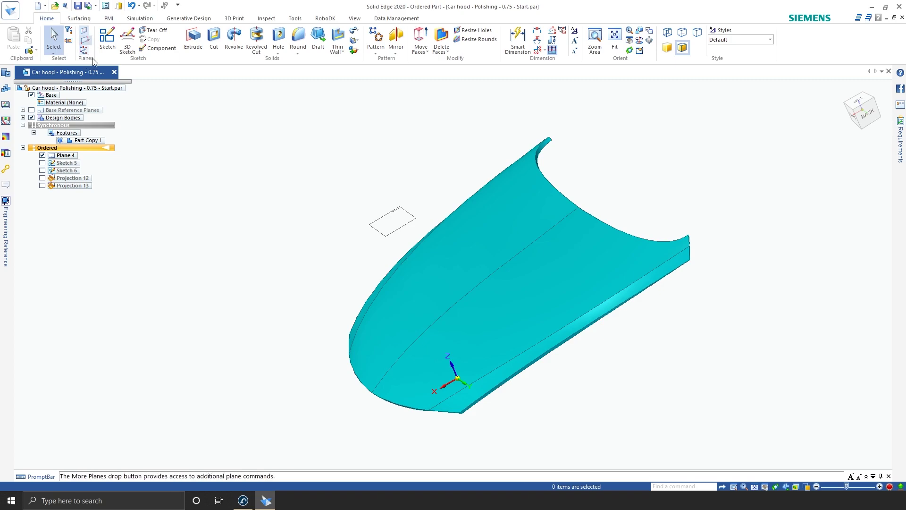
pyautogui.moveTo(311, 290)
pyautogui.mouseDown(button='middle')
pyautogui.moveTo(338, 256)
pyautogui.moveTo(409, 296)
pyautogui.moveTo(397, 267)
pyautogui.mouseUp(button='middle')
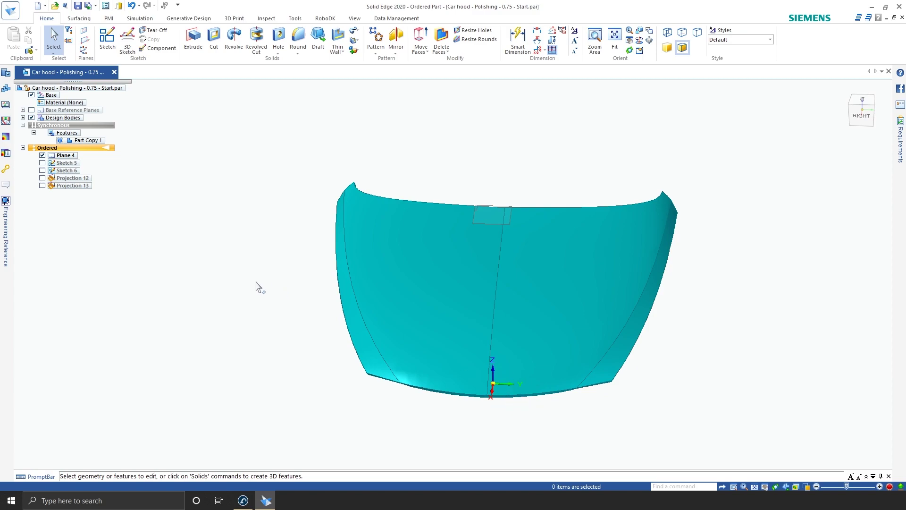
pyautogui.moveTo(257, 286); pyautogui.dragTo(263, 320, button='middle')
# Step: View the hood from the top, rotated 90°, and begin a new sketch
pyautogui.click(862, 106)
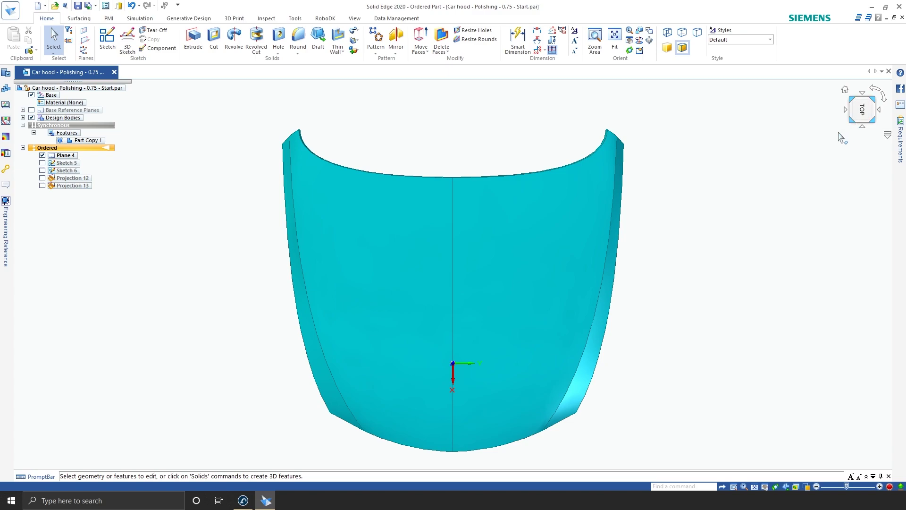
pyautogui.click(877, 91)
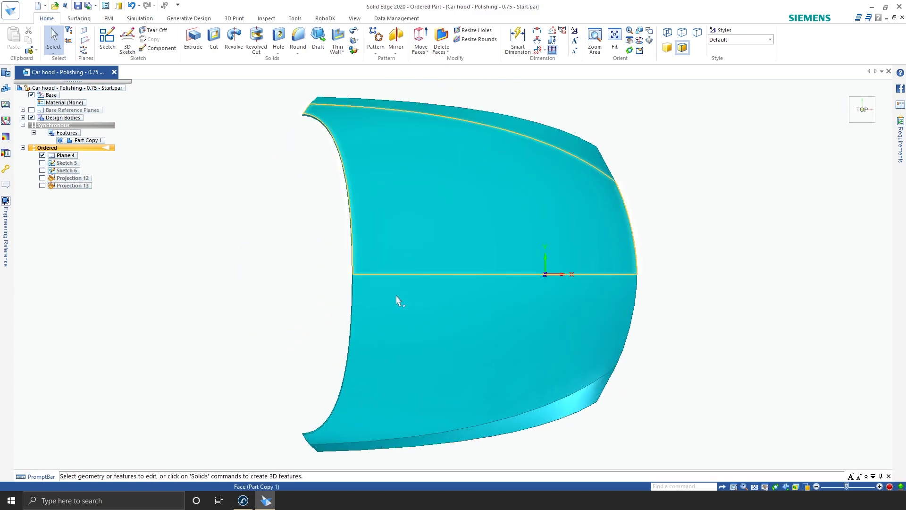
pyautogui.click(111, 41)
# Step: On Plane 4, draw a horizontal line across the hood, dimensioned 30 from the axis
pyautogui.click(67, 156)
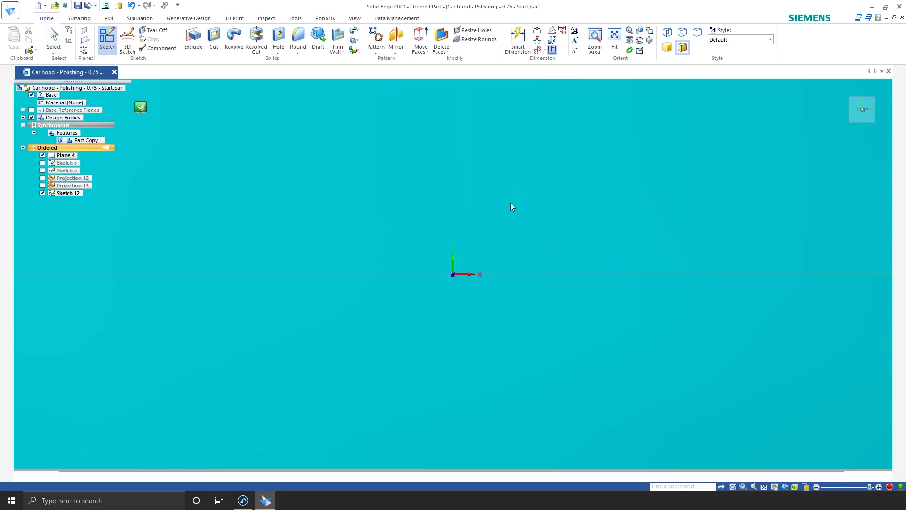
pyautogui.scroll(-1, 511, 201)
pyautogui.scroll(-1, 531, 199)
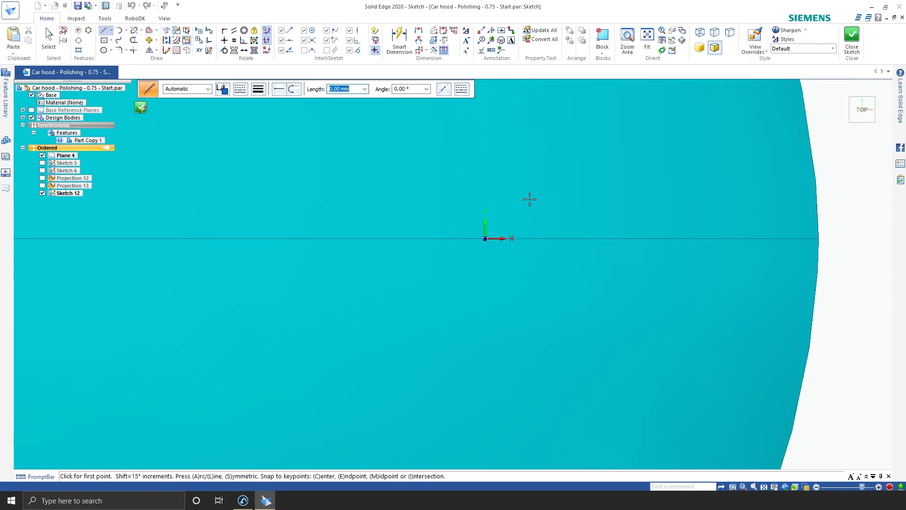
pyautogui.scroll(-2, 531, 198)
pyautogui.click(196, 227)
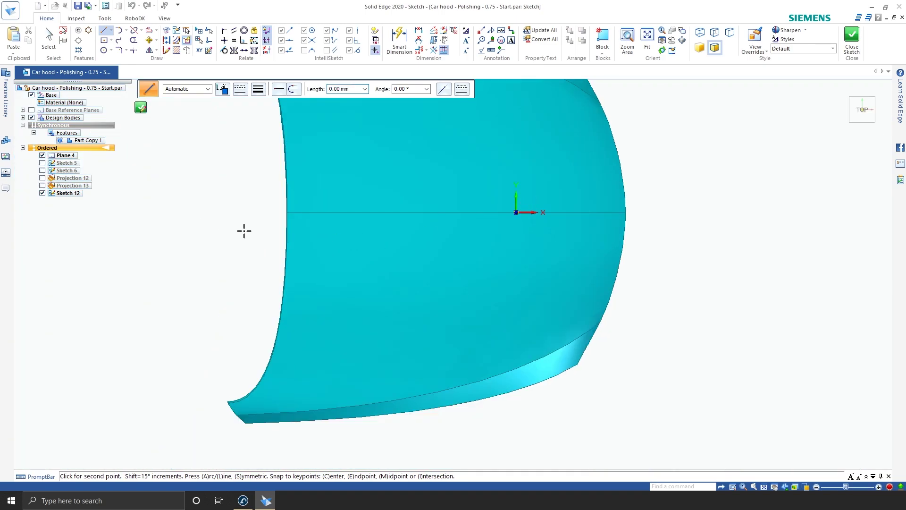
pyautogui.click(676, 227)
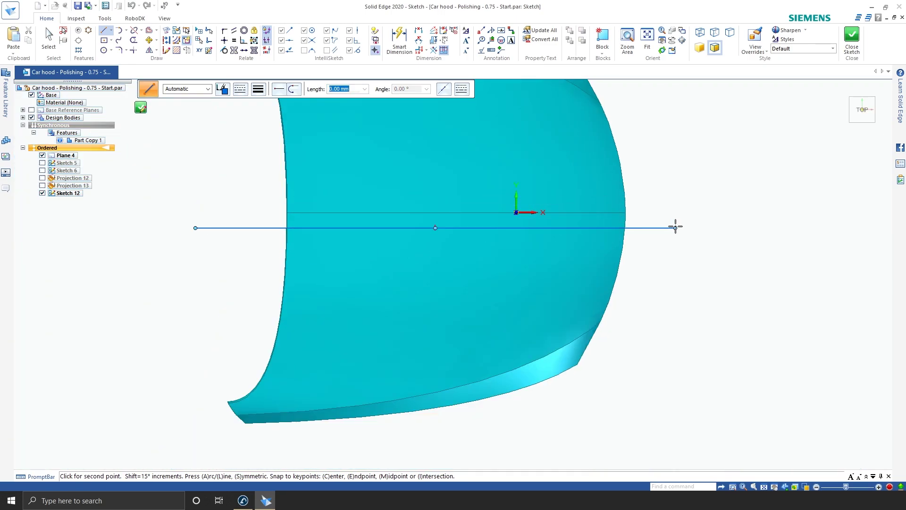
pyautogui.press('Escape')
pyautogui.press('Escape')
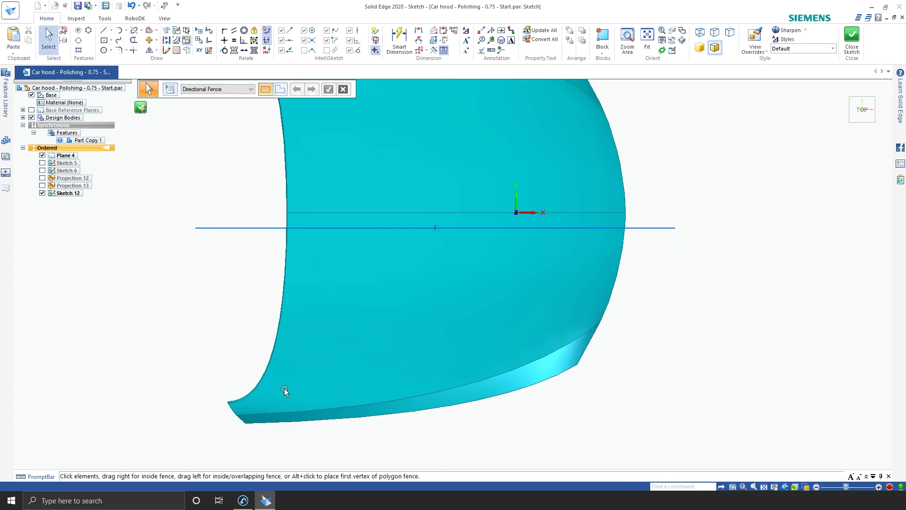
pyautogui.click(397, 40)
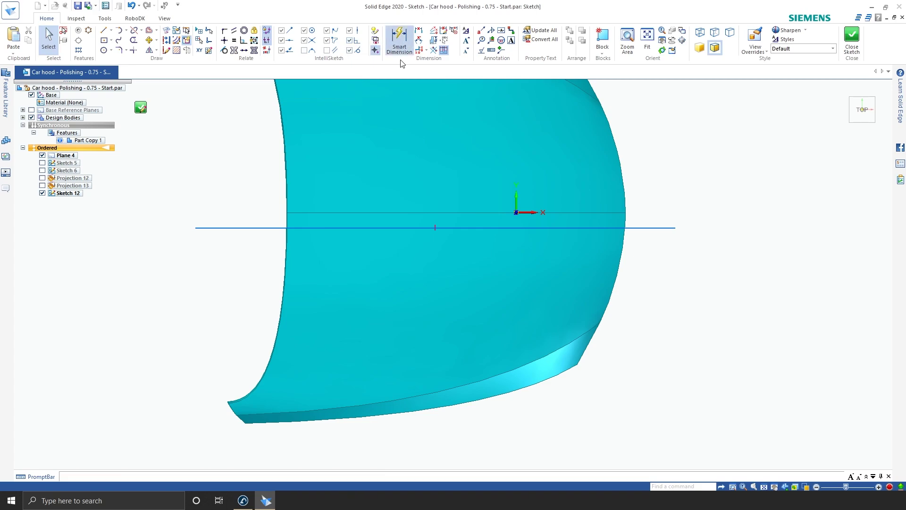
pyautogui.click(435, 227)
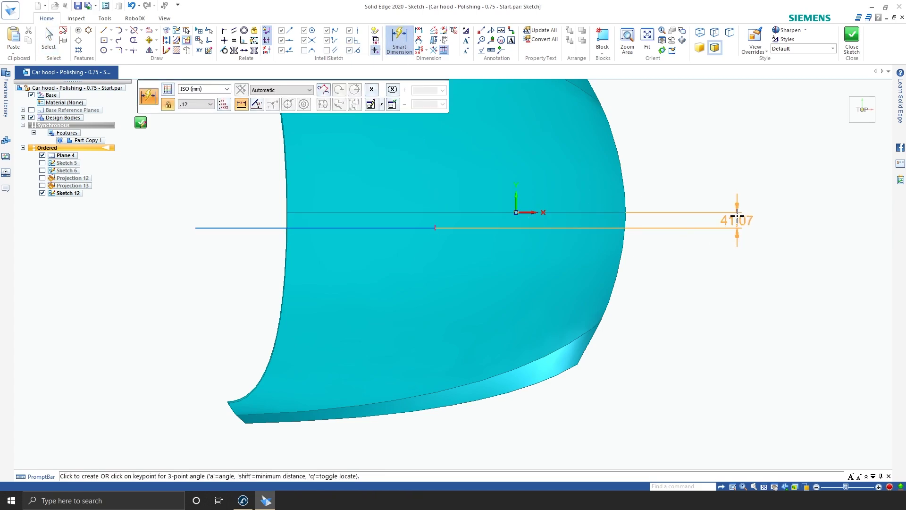
pyautogui.click(736, 218)
pyautogui.write('30')
pyautogui.press('Return')
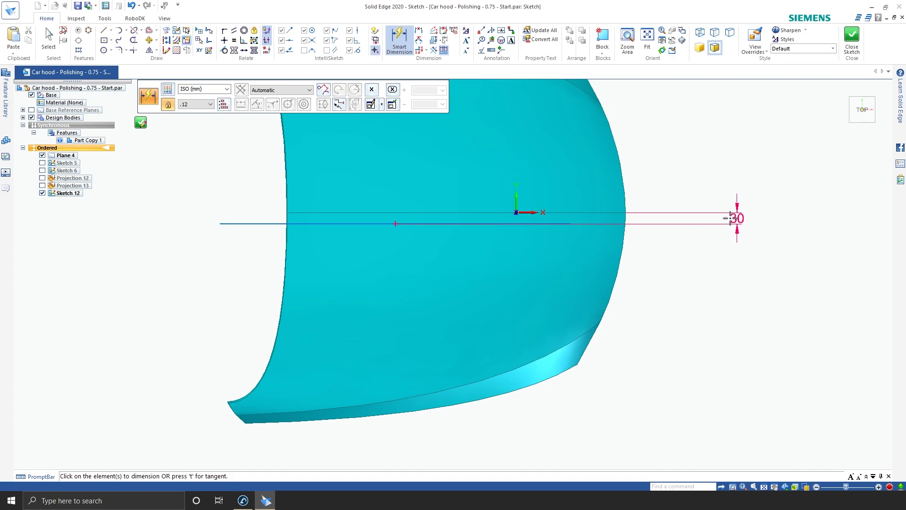
pyautogui.press('Escape')
pyautogui.scroll(-1, 701, 284)
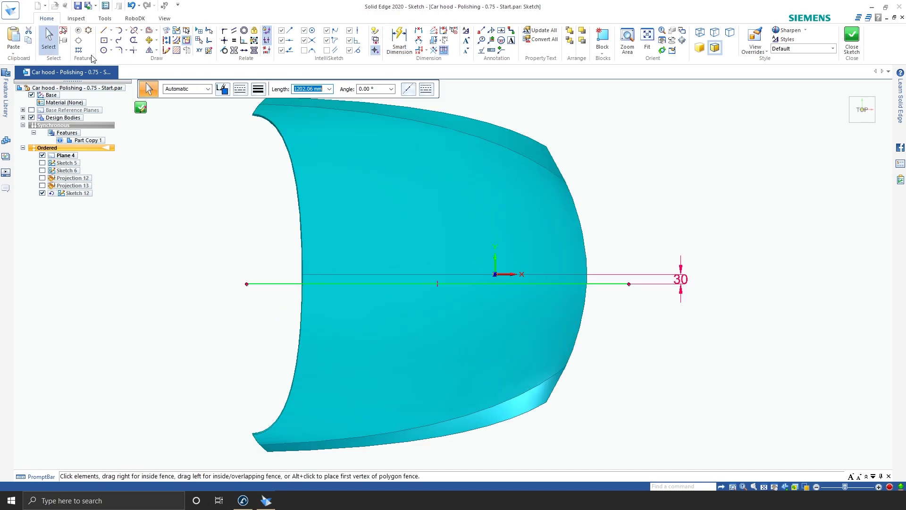
# Step: Define a rectangular pattern area around the guide line
pyautogui.click(79, 50)
pyautogui.click(213, 209)
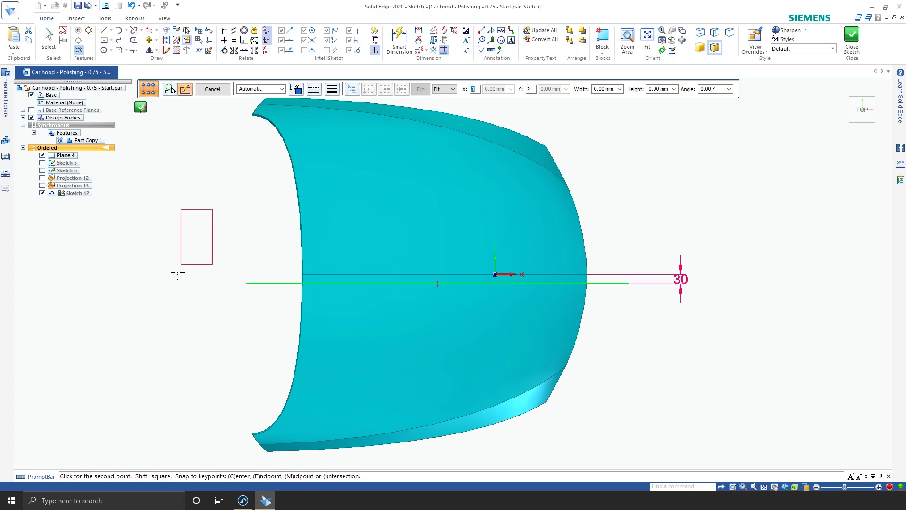
pyautogui.click(126, 424)
pyautogui.press('Escape')
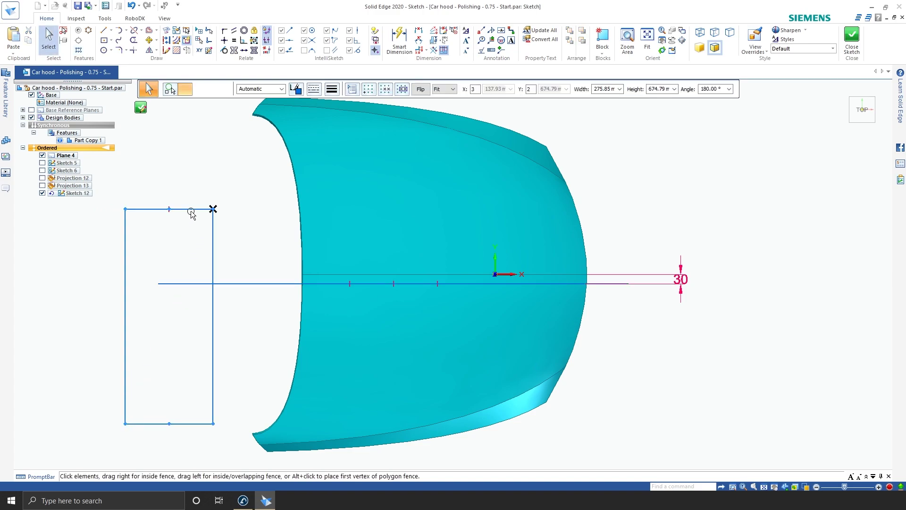
pyautogui.click(191, 211)
# Step: Set the pattern to Fixed, 60 mm Y spacing, 1 column and 9 rows, and accept
pyautogui.click(447, 90)
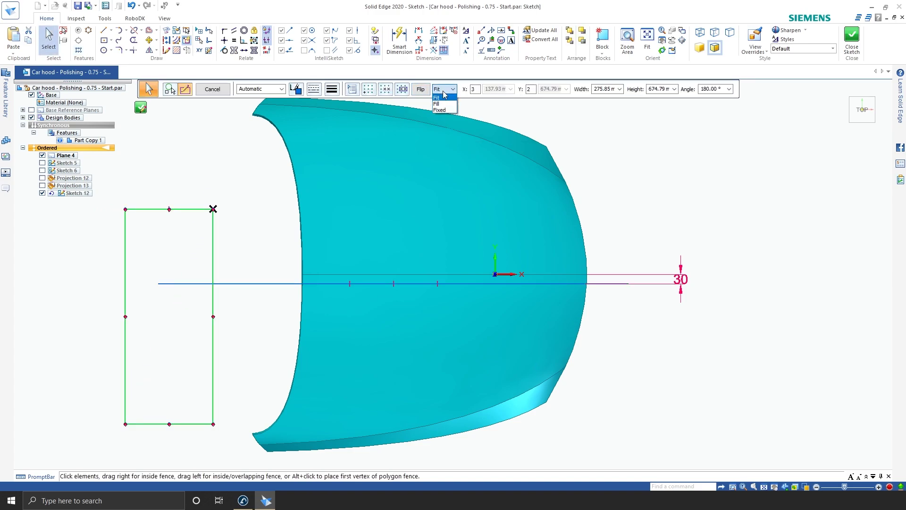
pyautogui.click(452, 111)
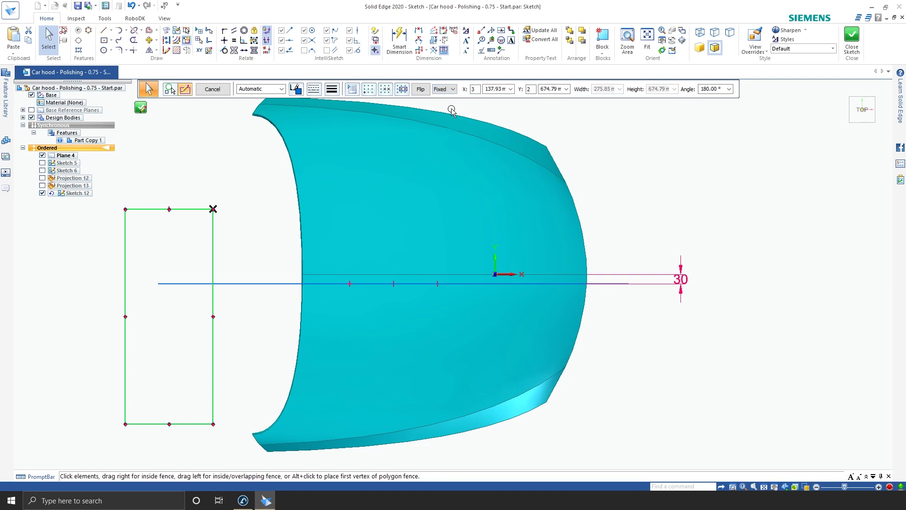
pyautogui.doubleClick(554, 90)
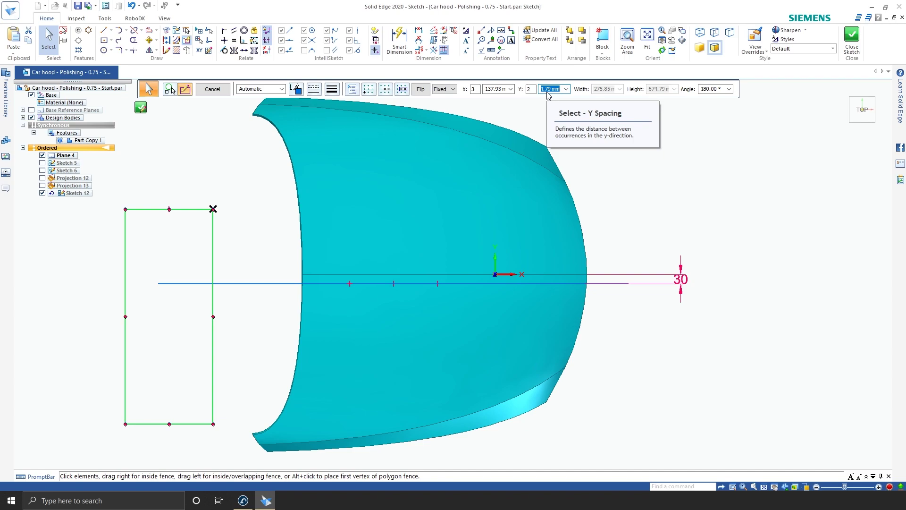
pyautogui.write('60')
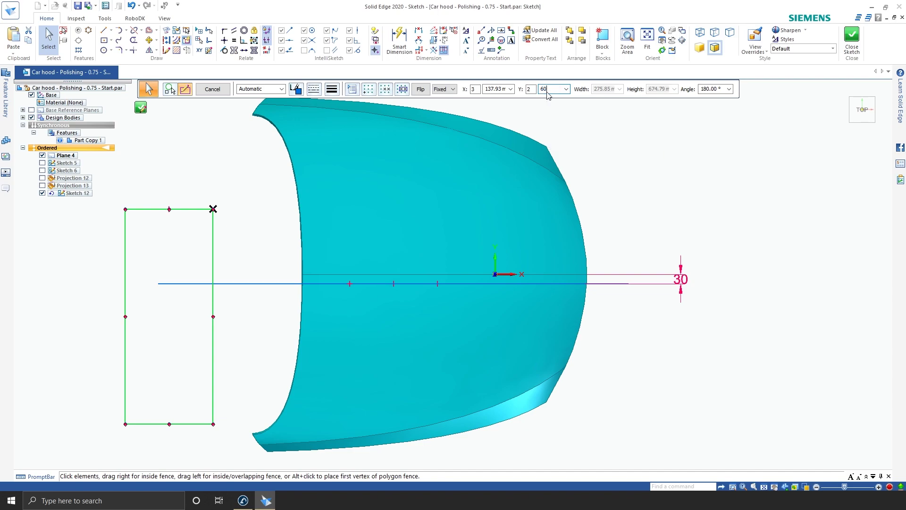
pyautogui.press('Tab')
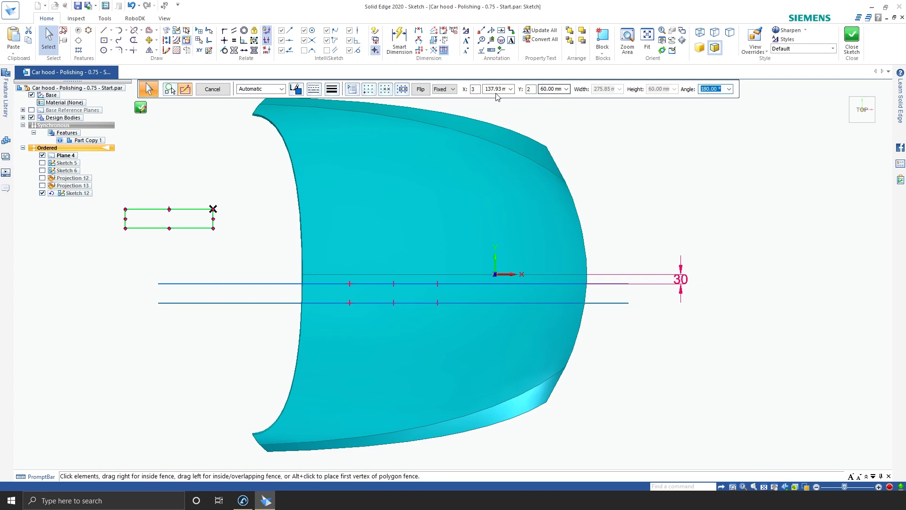
pyautogui.click(478, 91)
pyautogui.click(530, 90)
pyautogui.write('9')
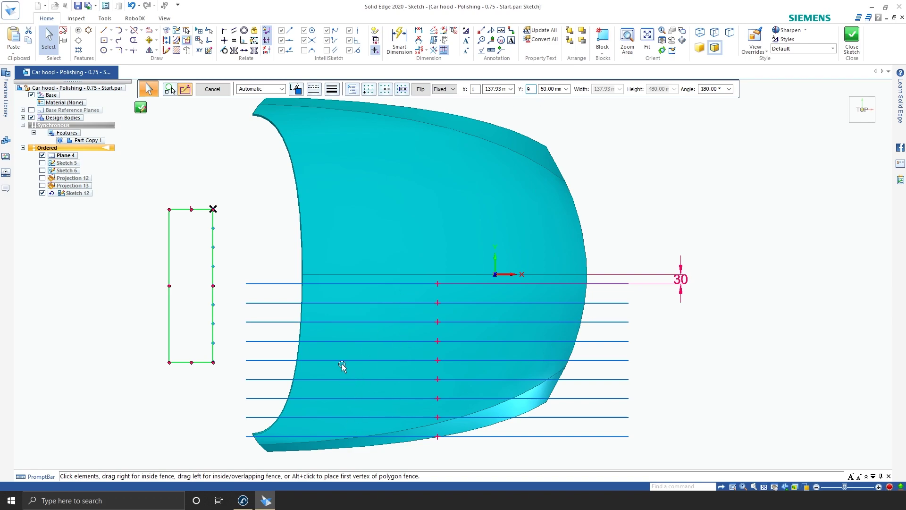
pyautogui.click(141, 107)
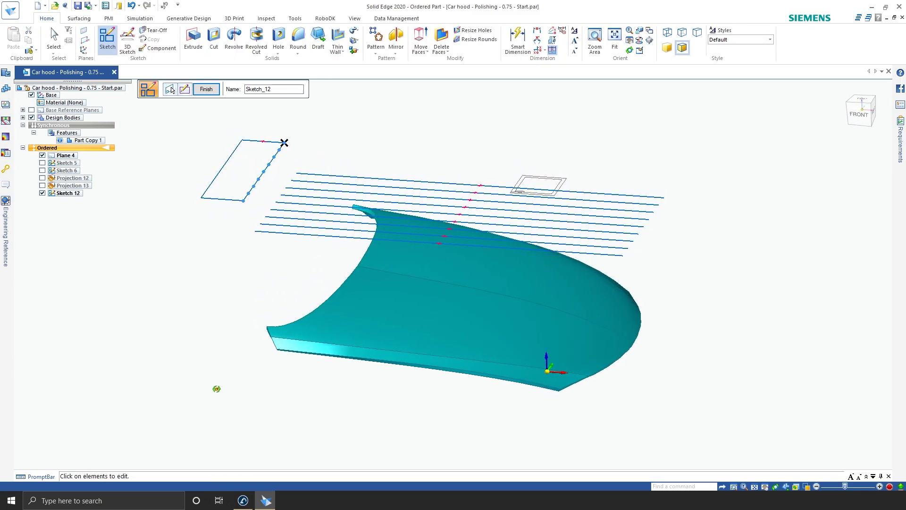
# Step: Start Project Curve from Surfacing and select the guide lines to project
pyautogui.click(79, 20)
pyautogui.click(98, 39)
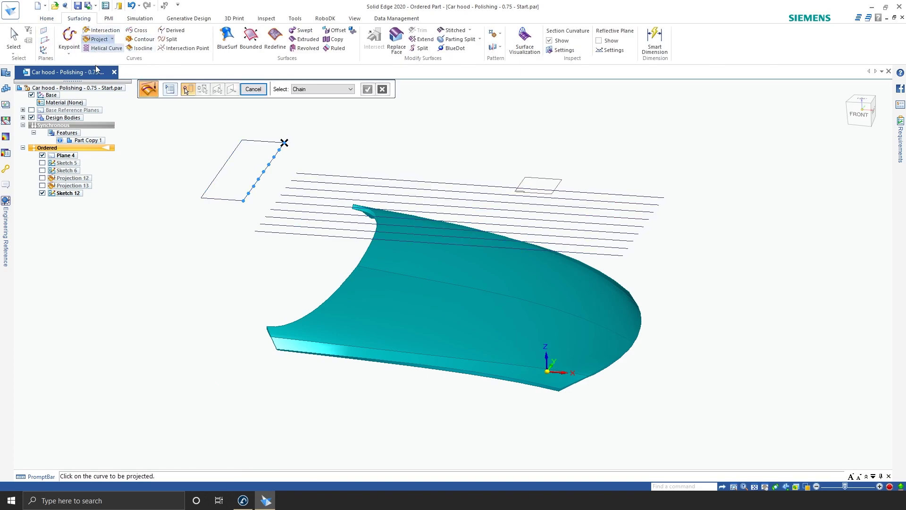
pyautogui.click(275, 232)
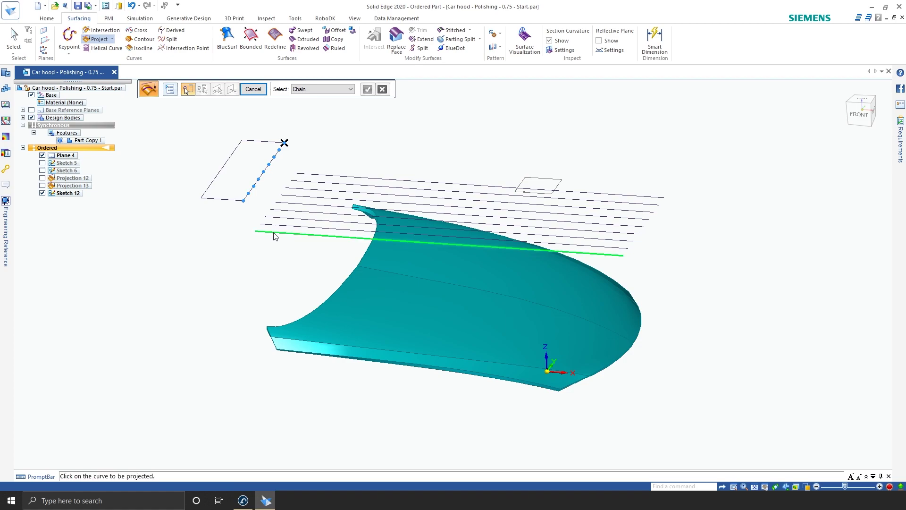
pyautogui.click(283, 226)
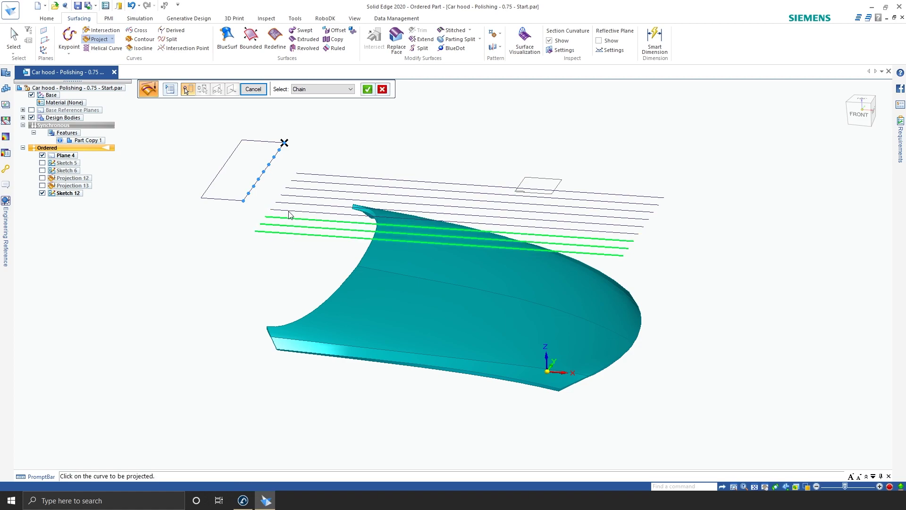
pyautogui.click(290, 211)
pyautogui.click(300, 196)
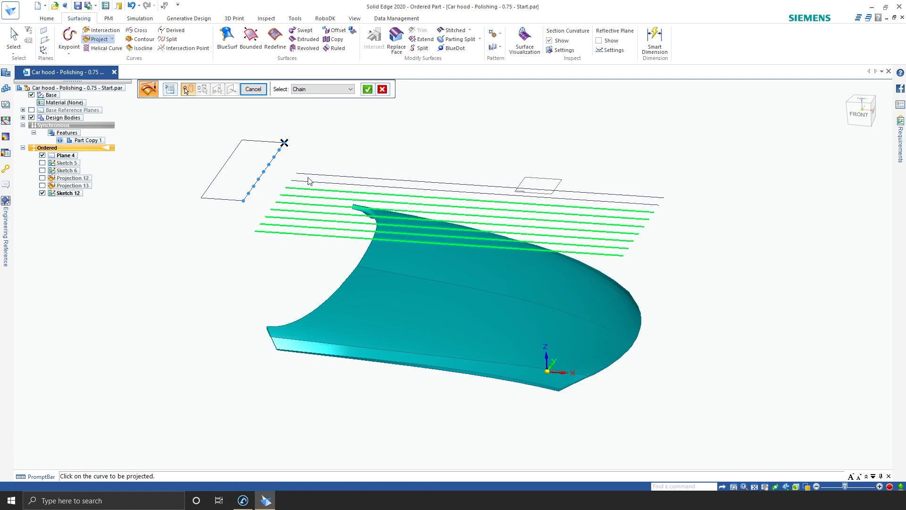
pyautogui.click(308, 180)
pyautogui.click(316, 181)
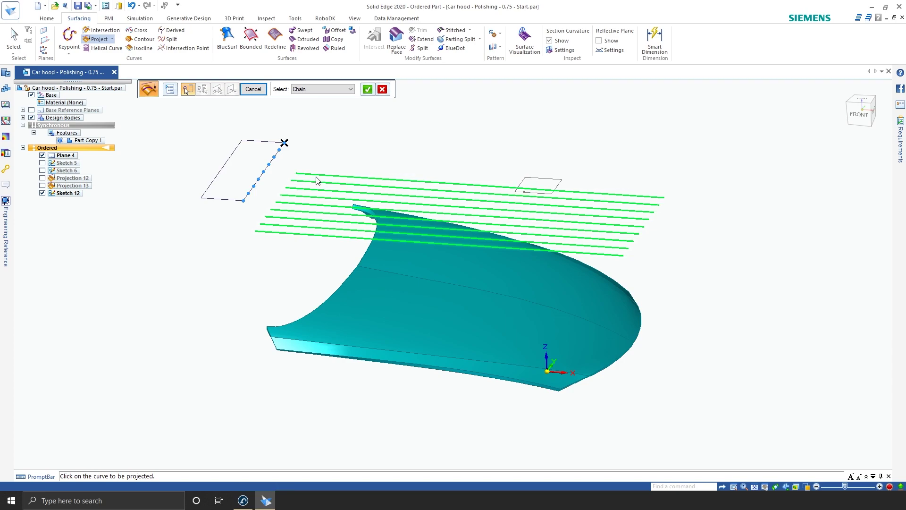
pyautogui.click(367, 89)
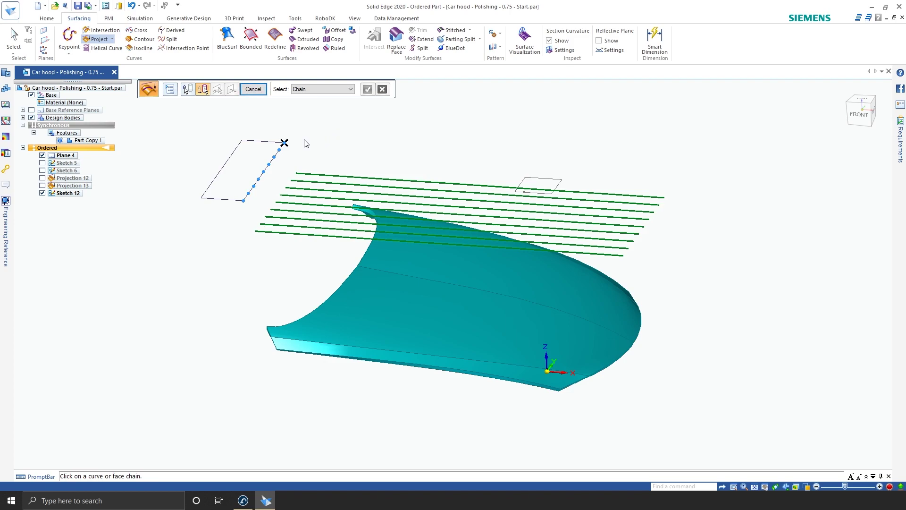
# Step: Project the lines onto the hood face, finish, and orbit to inspect the curves
pyautogui.click(348, 350)
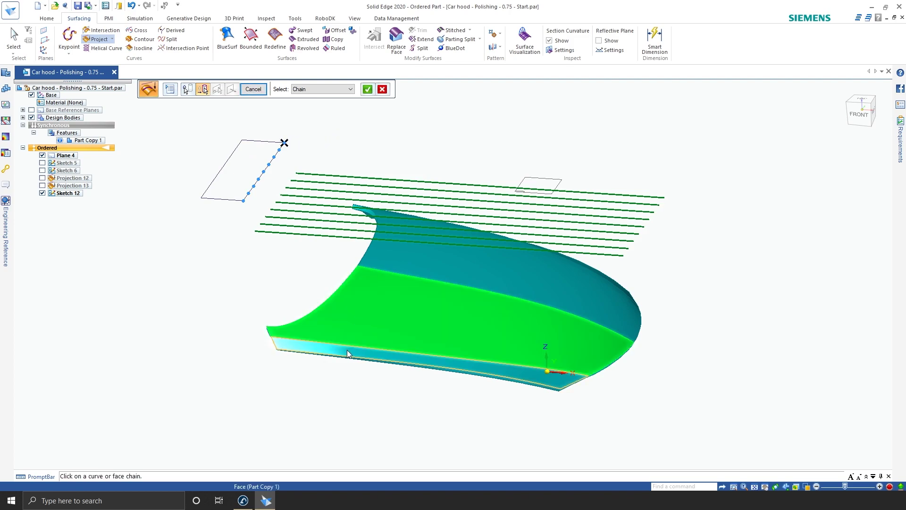
pyautogui.click(367, 89)
pyautogui.click(395, 269)
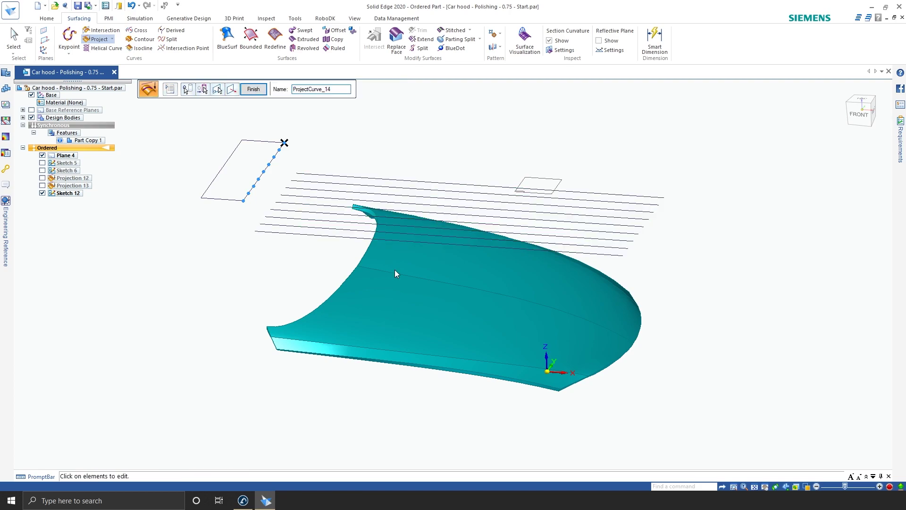
pyautogui.click(259, 90)
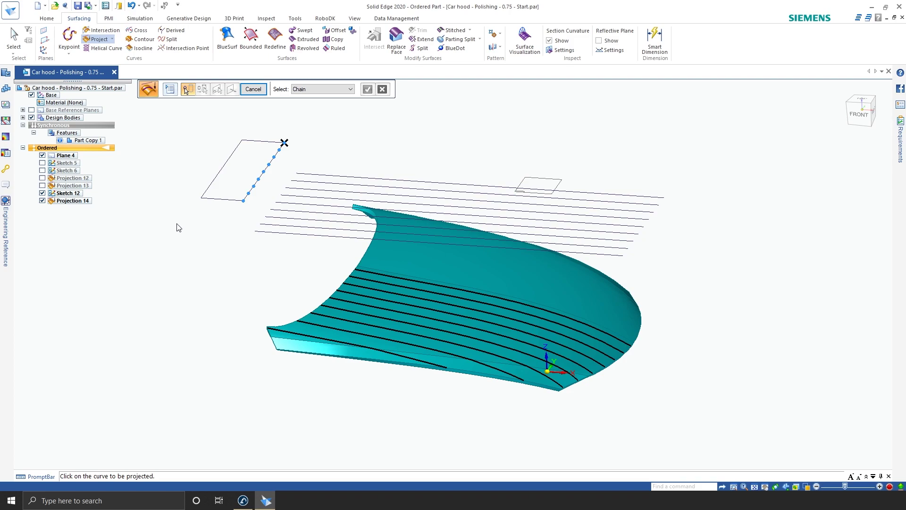
pyautogui.moveTo(229, 301); pyautogui.dragTo(200, 336, button='middle')
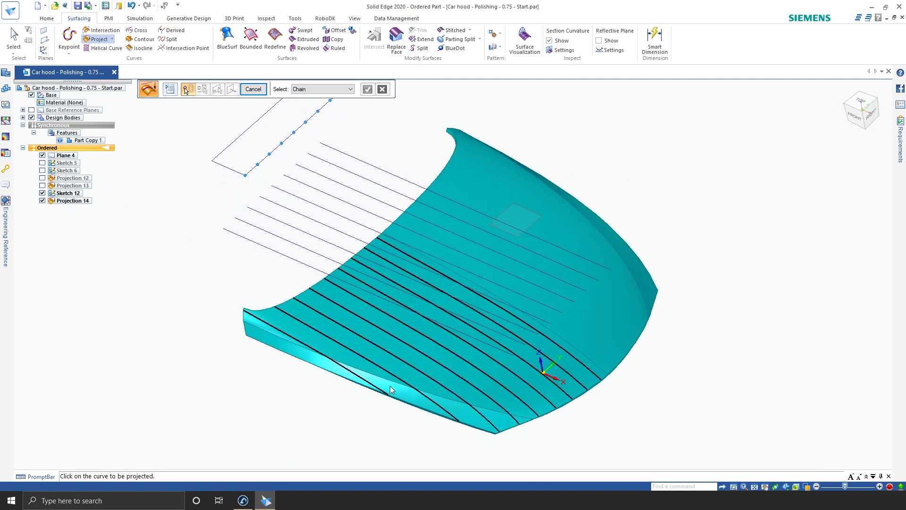
# Step: Hide Sketch 12 and Plane 4, exit the Project command, and orbit the hood
pyautogui.click(42, 192)
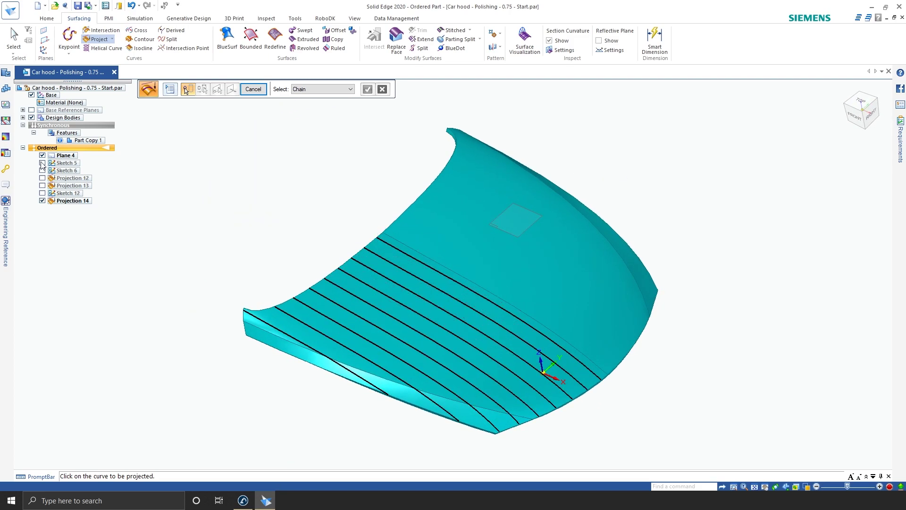
pyautogui.click(43, 156)
pyautogui.moveTo(194, 323)
pyautogui.mouseDown(button='middle')
pyautogui.moveTo(100, 297)
pyautogui.moveTo(114, 312)
pyautogui.moveTo(120, 299)
pyautogui.moveTo(85, 338)
pyautogui.moveTo(219, 315)
pyautogui.mouseUp(button='middle')
pyautogui.click(252, 89)
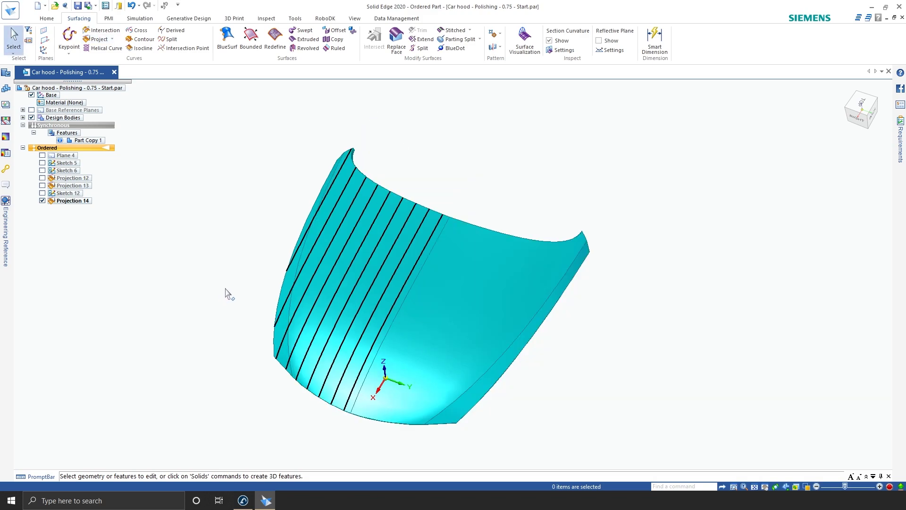
pyautogui.moveTo(249, 362); pyautogui.dragTo(255, 321, button='middle')
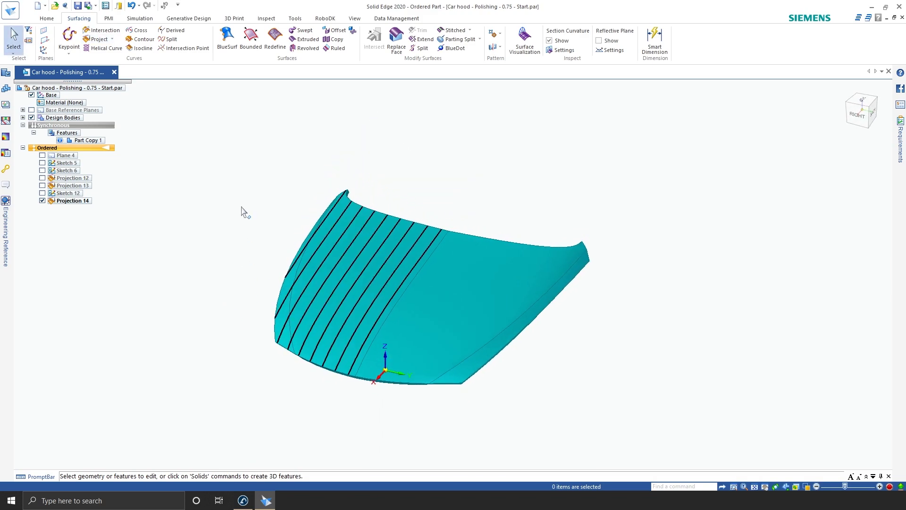
# Step: Review the RoboDK add-in's Object Name and Frame Polishing reference settings, then confirm with OK
pyautogui.click(329, 19)
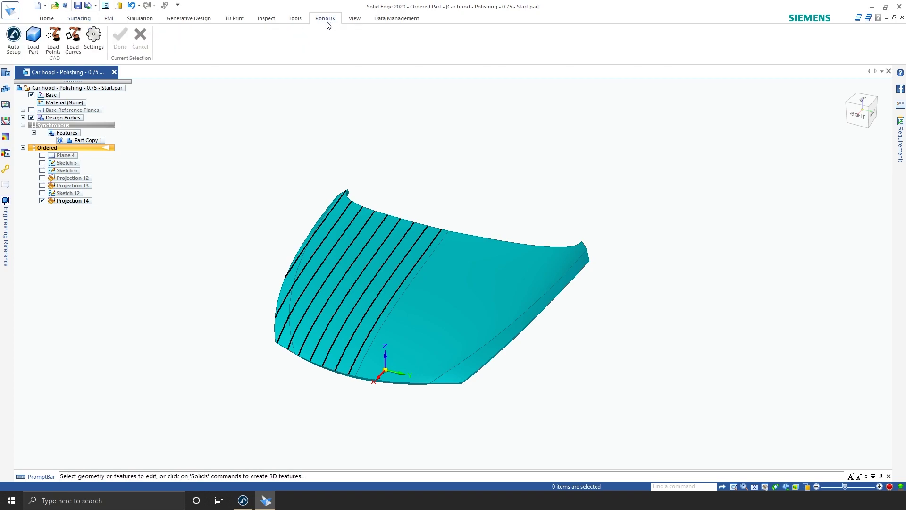
pyautogui.click(88, 49)
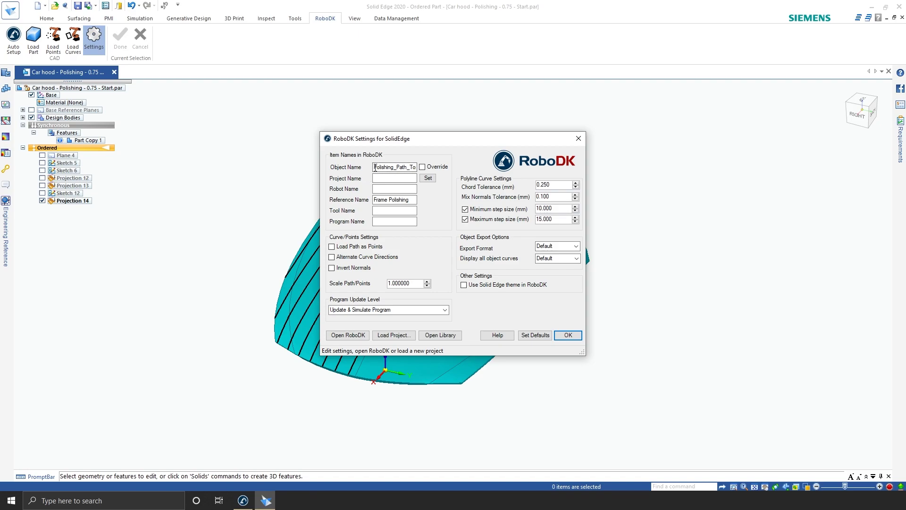
pyautogui.moveTo(374, 168); pyautogui.dragTo(421, 169)
pyautogui.click(378, 168)
pyautogui.moveTo(379, 167)
pyautogui.mouseDown()
pyautogui.moveTo(421, 166)
pyautogui.moveTo(344, 171)
pyautogui.mouseUp()
pyautogui.click(382, 199)
pyautogui.moveTo(457, 141); pyautogui.dragTo(618, 102)
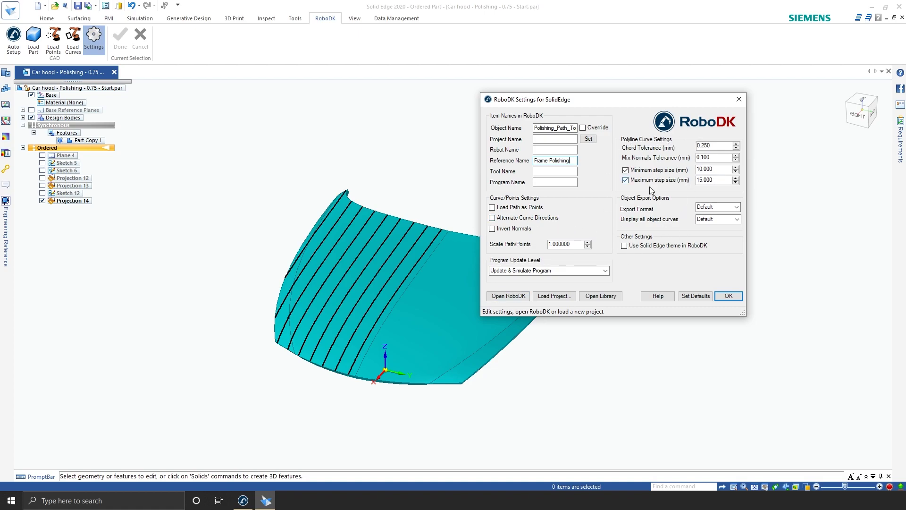
pyautogui.click(727, 296)
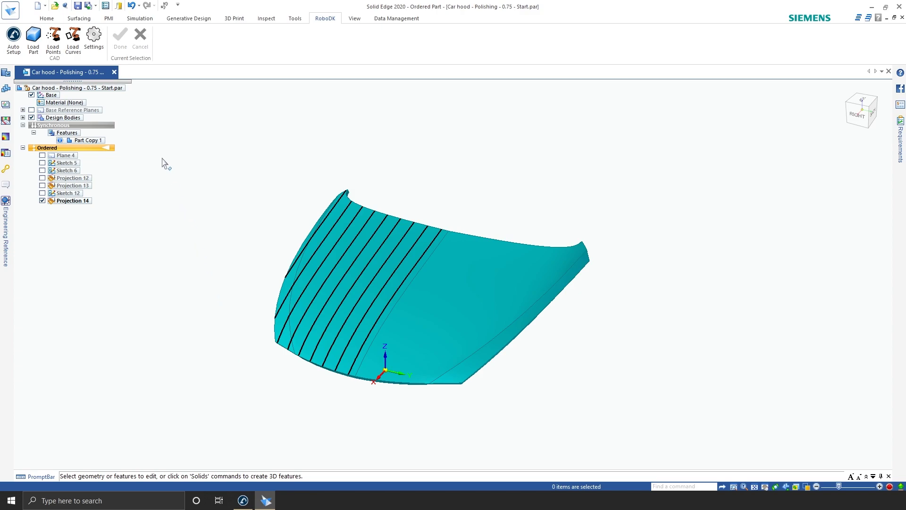
# Step: With Load Curves, select the projected curves across the hood
pyautogui.click(73, 40)
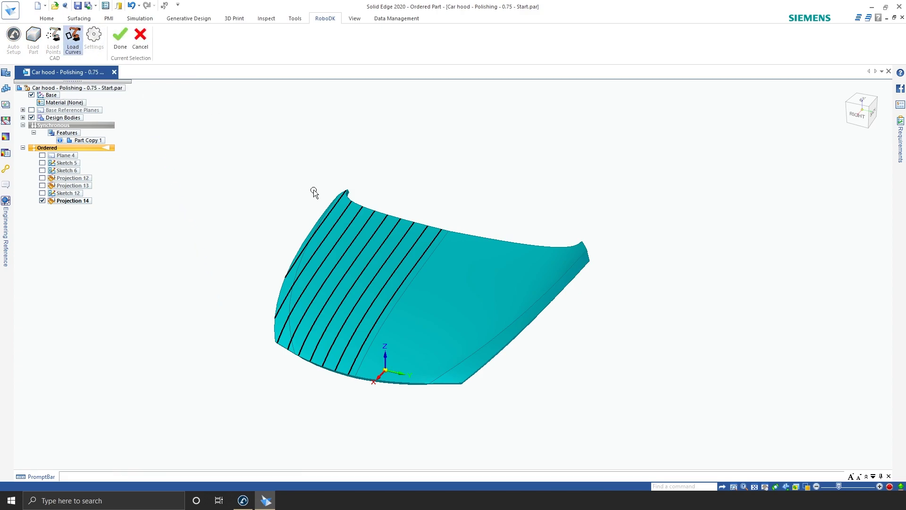
pyautogui.click(300, 255)
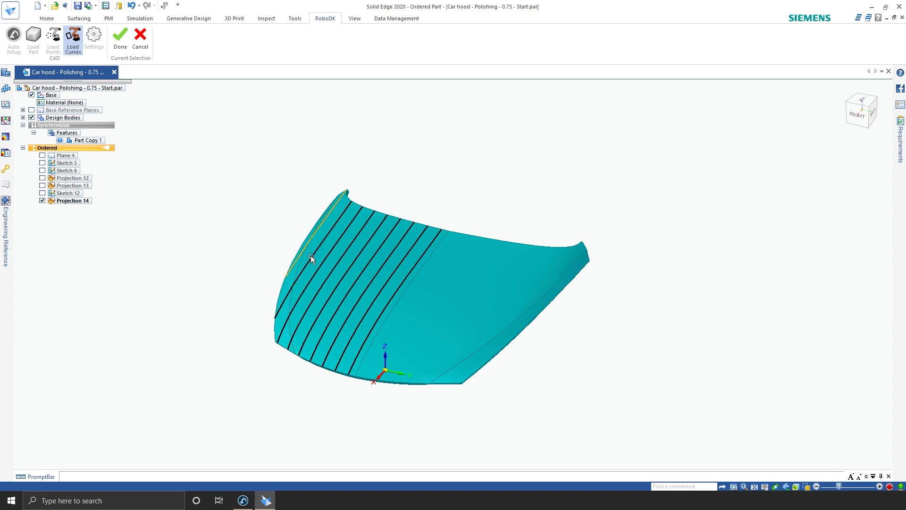
pyautogui.click(298, 294)
pyautogui.click(296, 326)
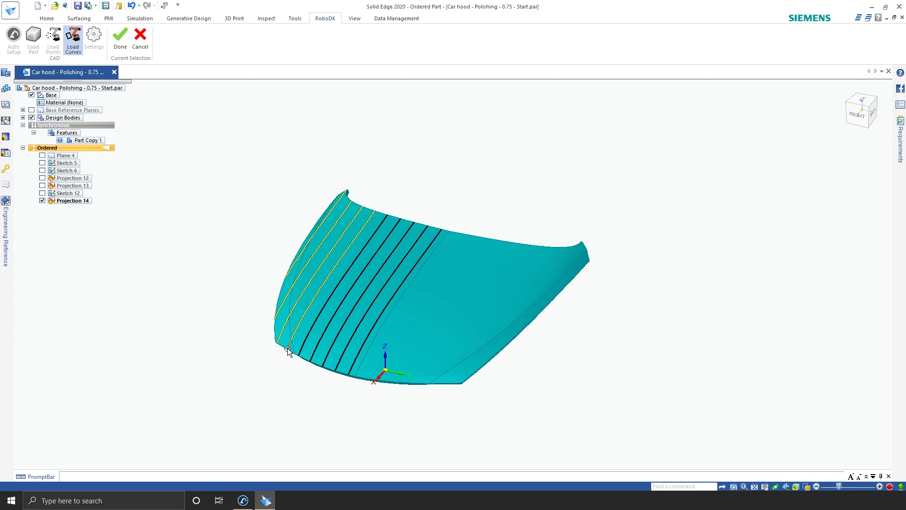
pyautogui.click(300, 345)
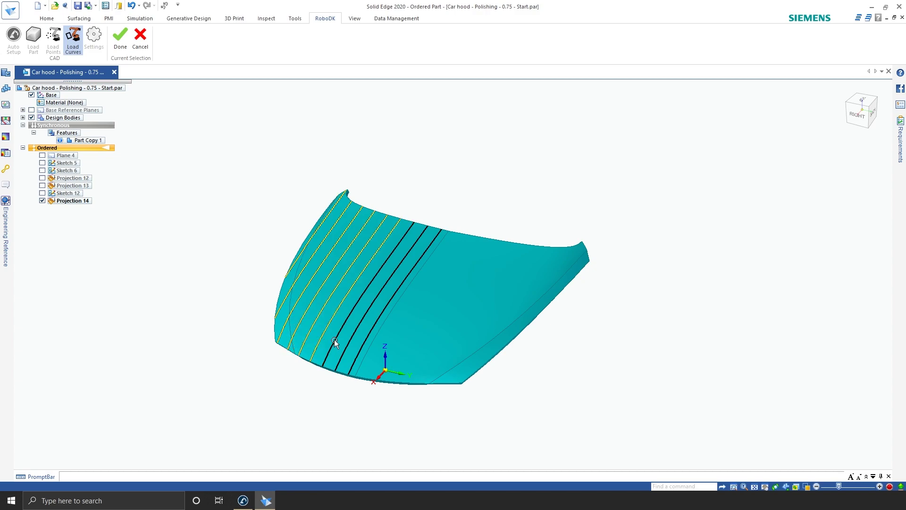
pyautogui.click(335, 339)
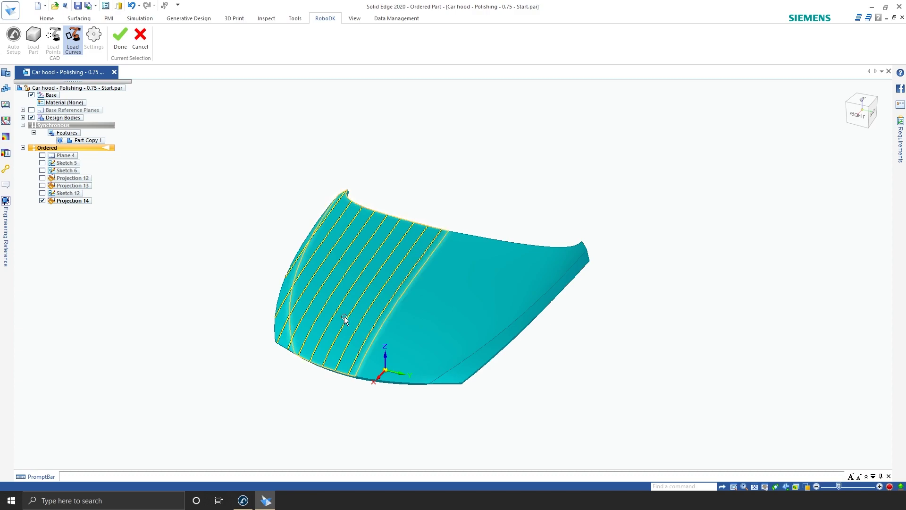
# Step: Add the hood face and narrow left edge strip, then click Done
pyautogui.moveTo(260, 371); pyautogui.dragTo(257, 358, button='middle')
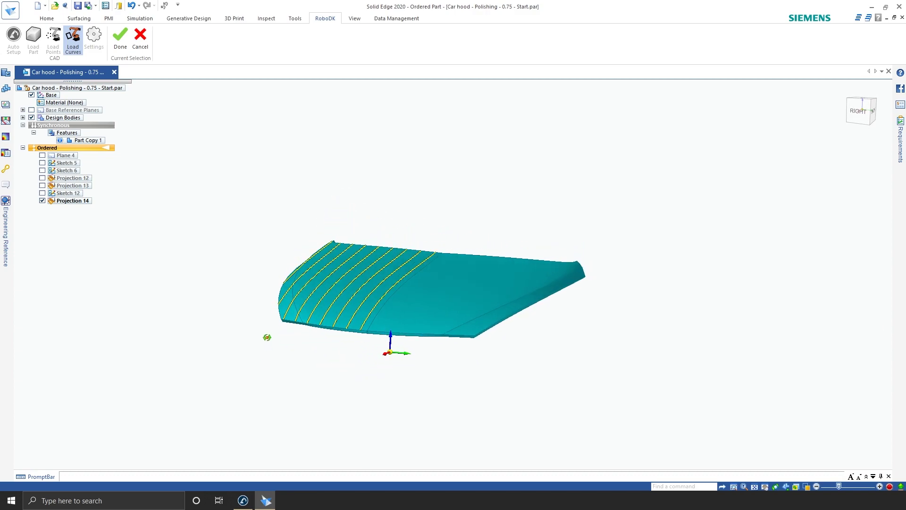
pyautogui.scroll(4, 257, 358)
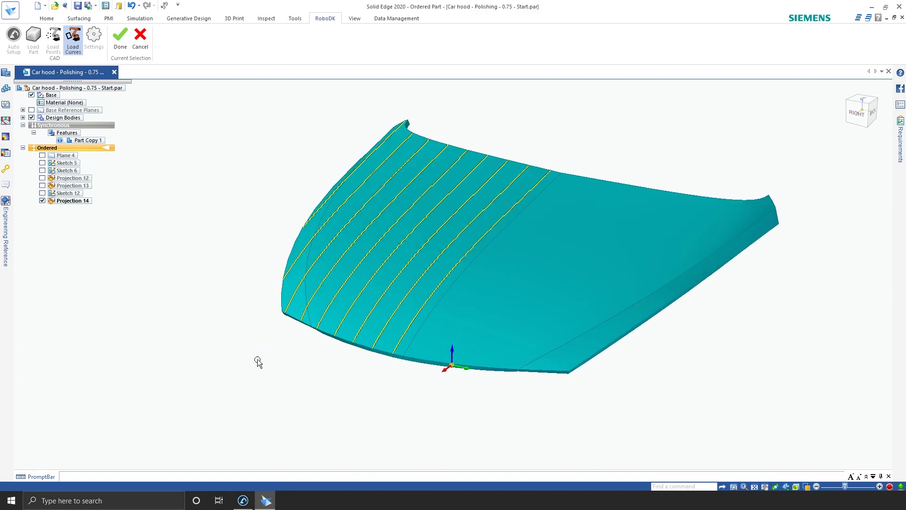
pyautogui.moveTo(294, 336); pyautogui.dragTo(283, 334, button='middle')
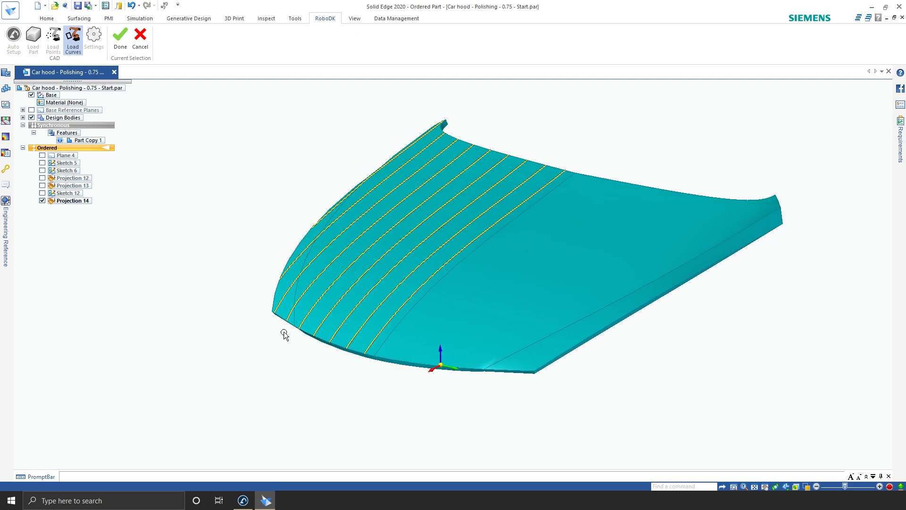
pyautogui.click(329, 275)
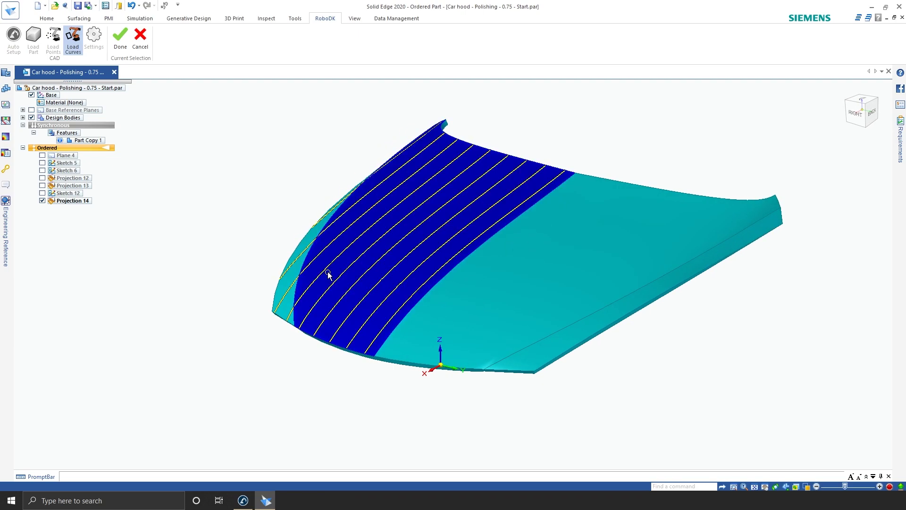
pyautogui.click(290, 301)
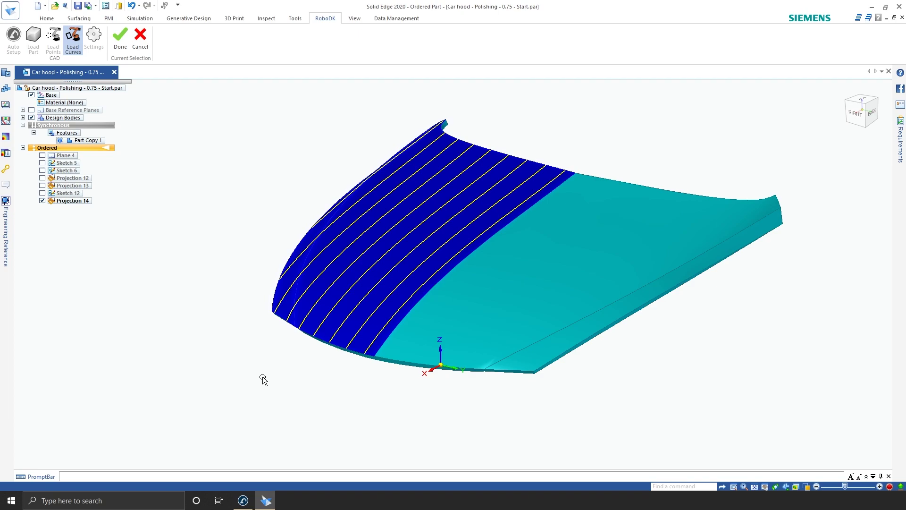
pyautogui.moveTo(263, 376); pyautogui.dragTo(256, 374, button='middle')
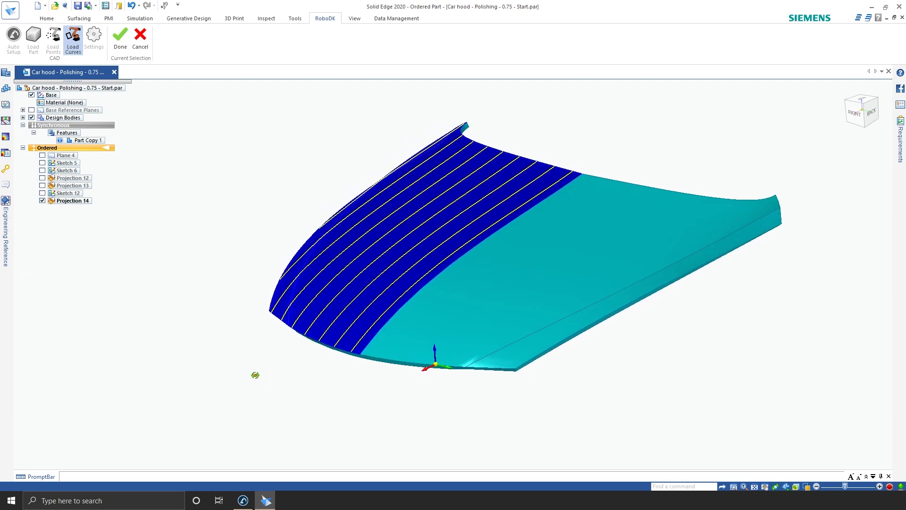
pyautogui.click(120, 38)
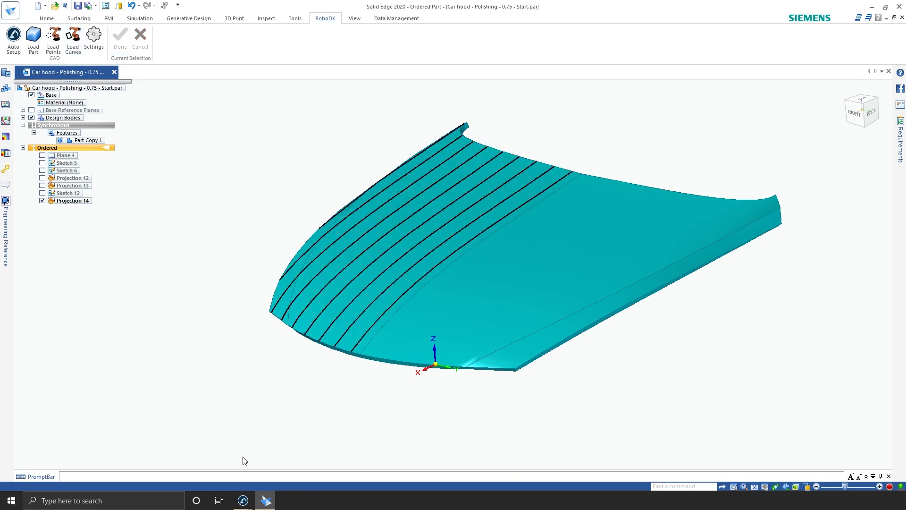
# Step: Open the Polishing_Path_Top curve follow settings and run a trial simulation of the 726-point path
pyautogui.click(244, 501)
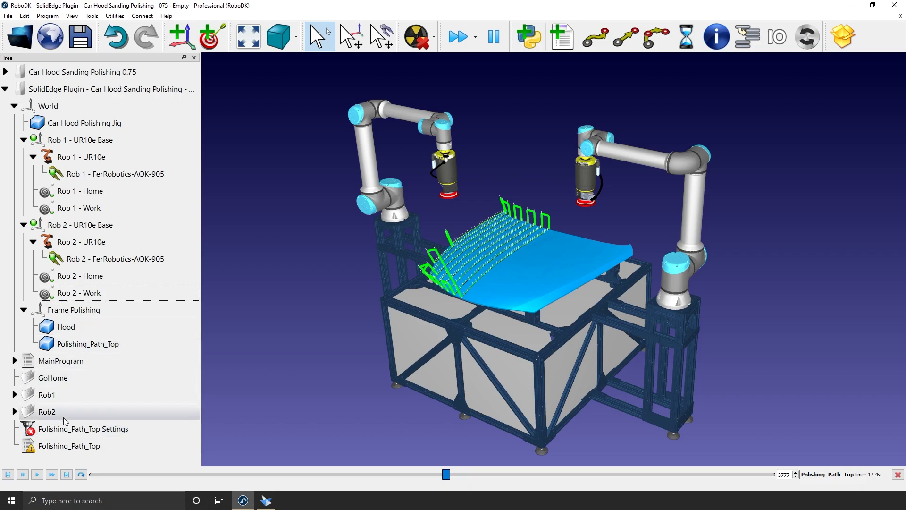
pyautogui.doubleClick(63, 430)
pyautogui.moveTo(526, 236); pyautogui.dragTo(733, 71)
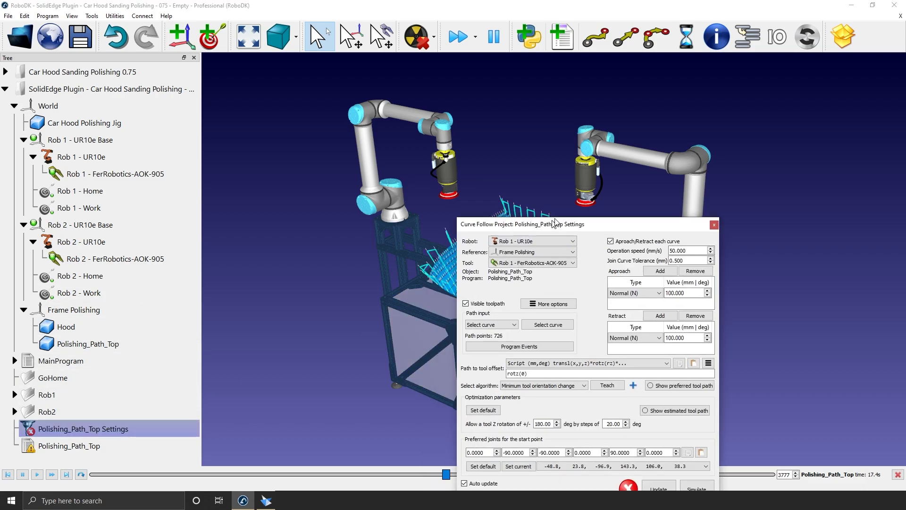
pyautogui.moveTo(473, 291); pyautogui.dragTo(845, 357)
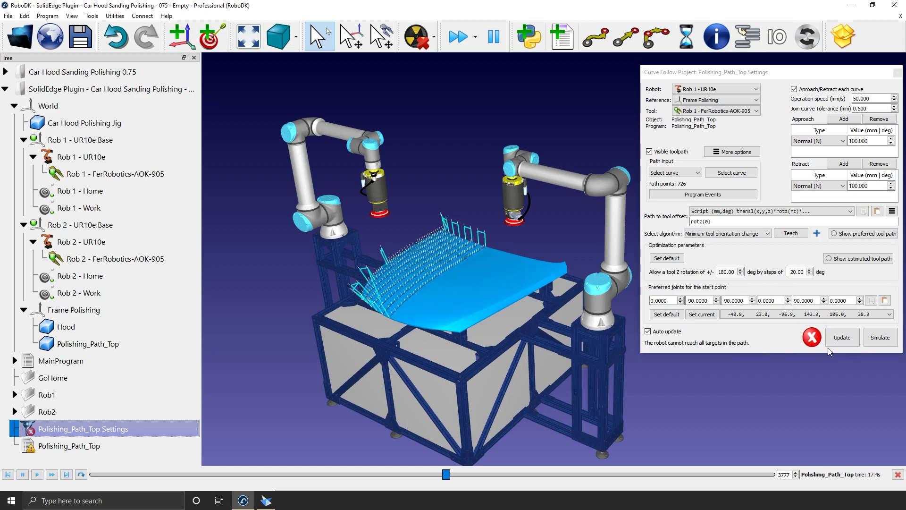
pyautogui.click(871, 342)
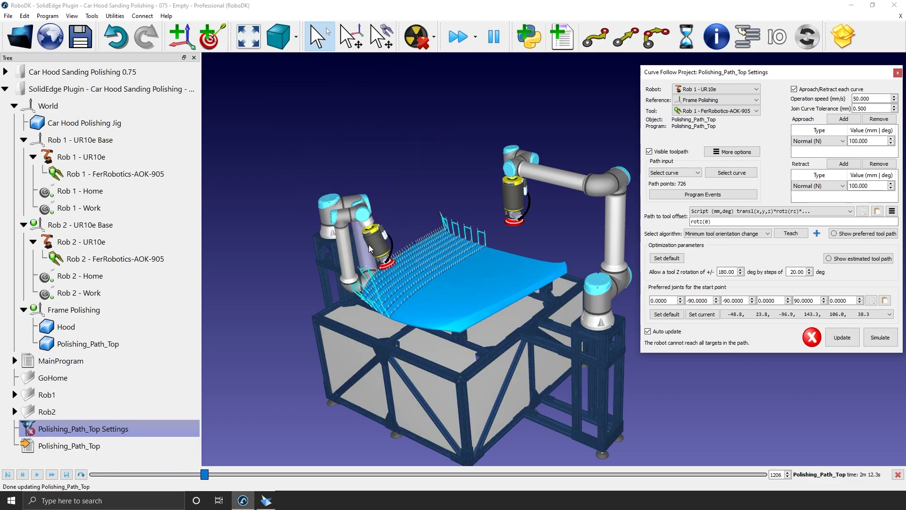
pyautogui.click(430, 195)
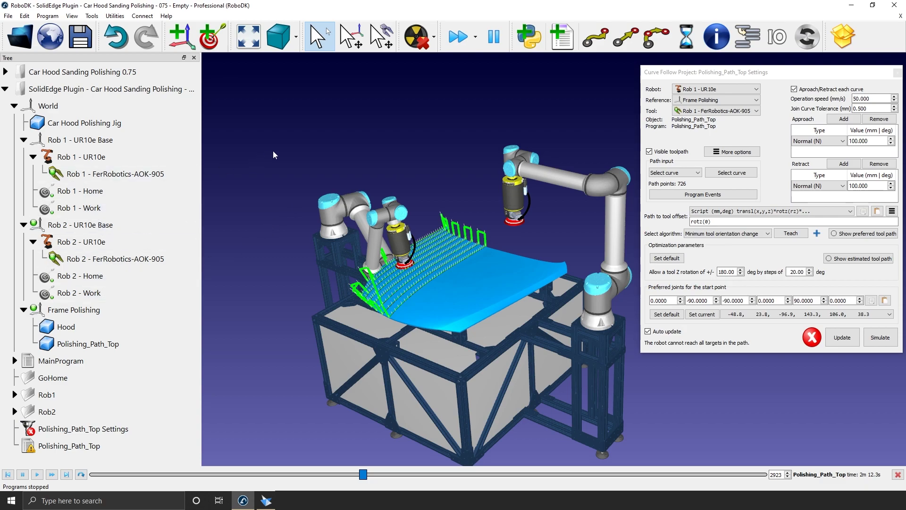
# Step: Use Rob 1's Work pose (90, -89.99, -90, -89.99, 90, 0) as preferred start joints, re-solve and simulate
pyautogui.doubleClick(123, 211)
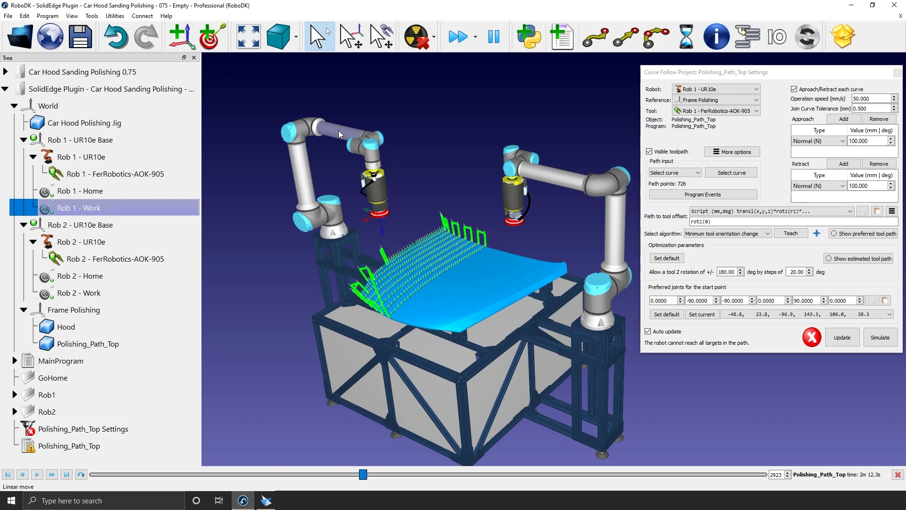
pyautogui.click(423, 155)
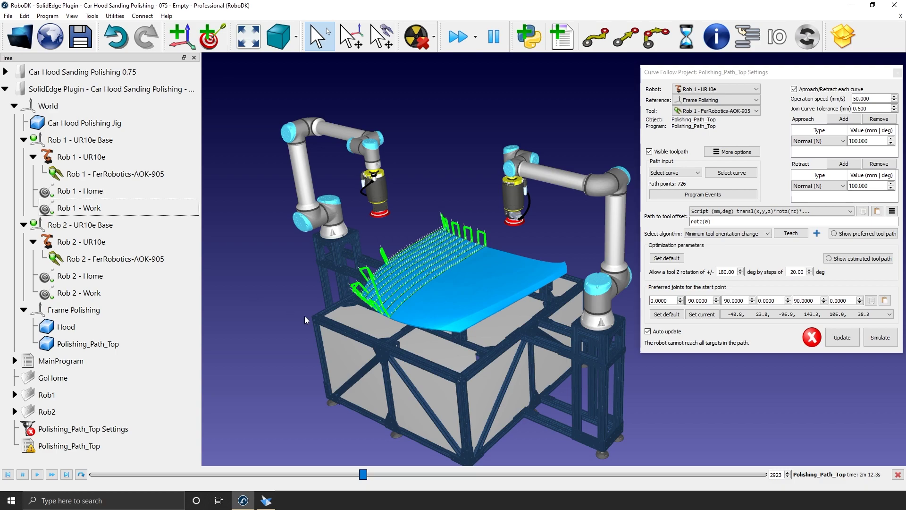
pyautogui.click(699, 315)
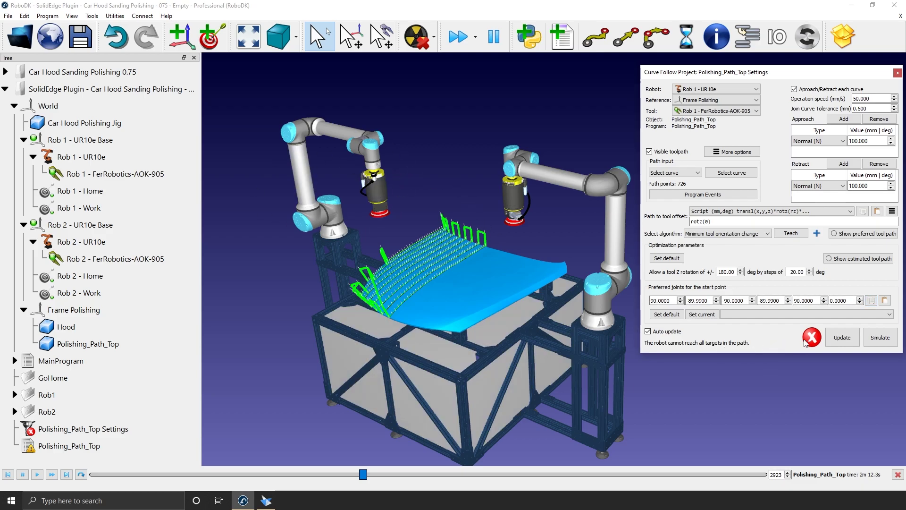
pyautogui.click(842, 338)
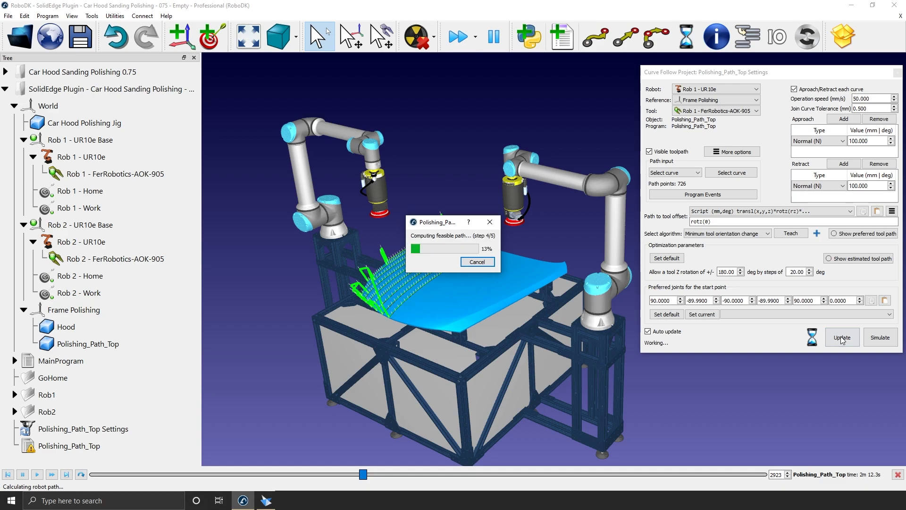
pyautogui.click(876, 338)
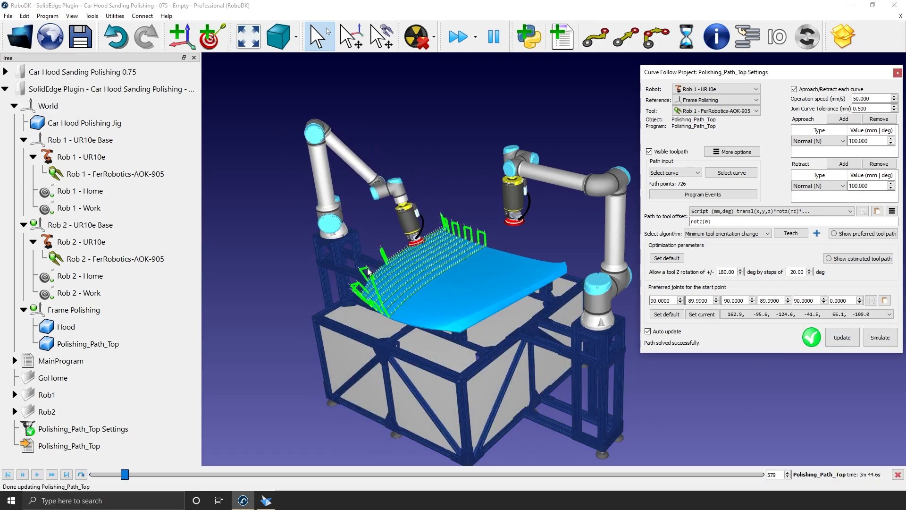
pyautogui.scroll(2, 462, 308)
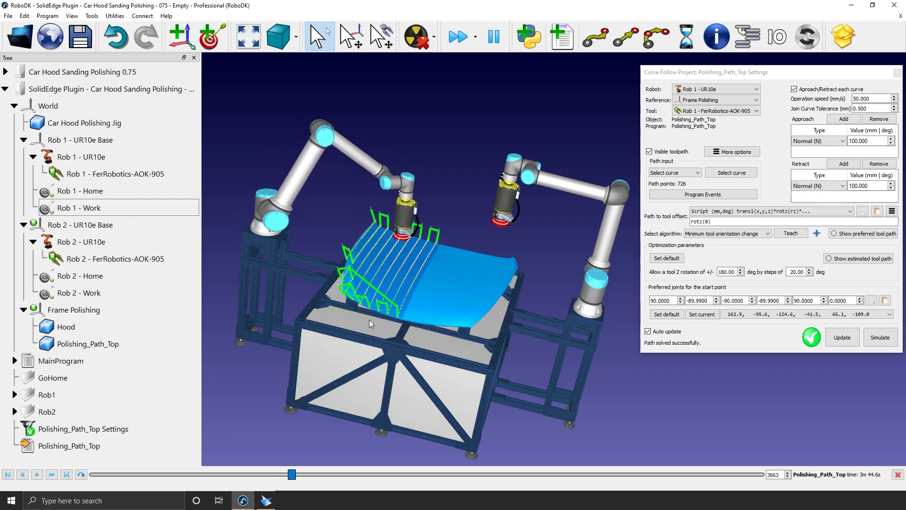
# Step: Start a new curve selection for Polishing_Path_Top and send Rob 1 to its home pose
pyautogui.moveTo(327, 336)
pyautogui.mouseDown()
pyautogui.moveTo(397, 360)
pyautogui.moveTo(440, 333)
pyautogui.mouseUp()
pyautogui.click(745, 174)
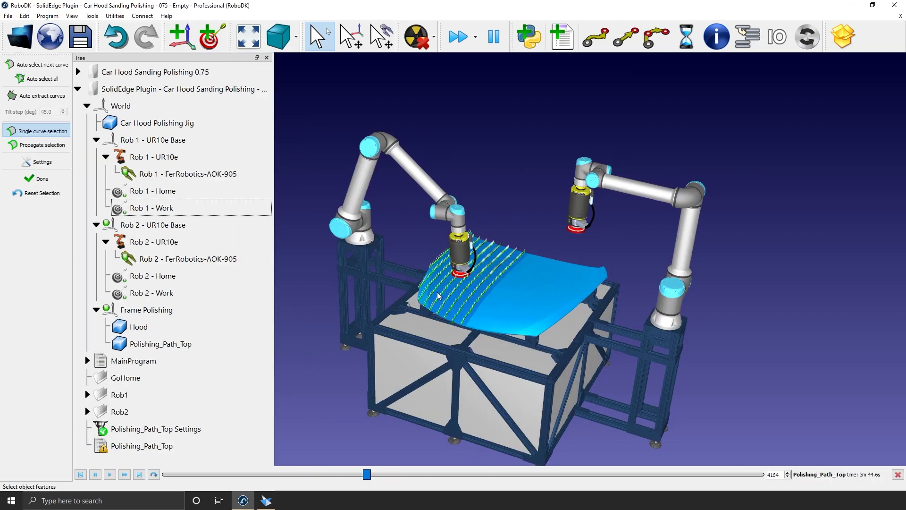
pyautogui.moveTo(434, 298); pyautogui.dragTo(480, 276)
pyautogui.scroll(2, 480, 276)
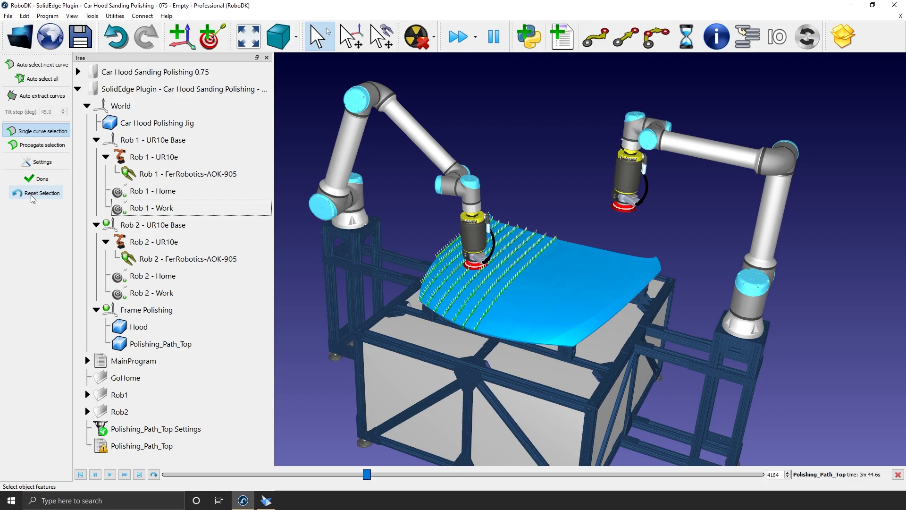
pyautogui.scroll(1, 438, 250)
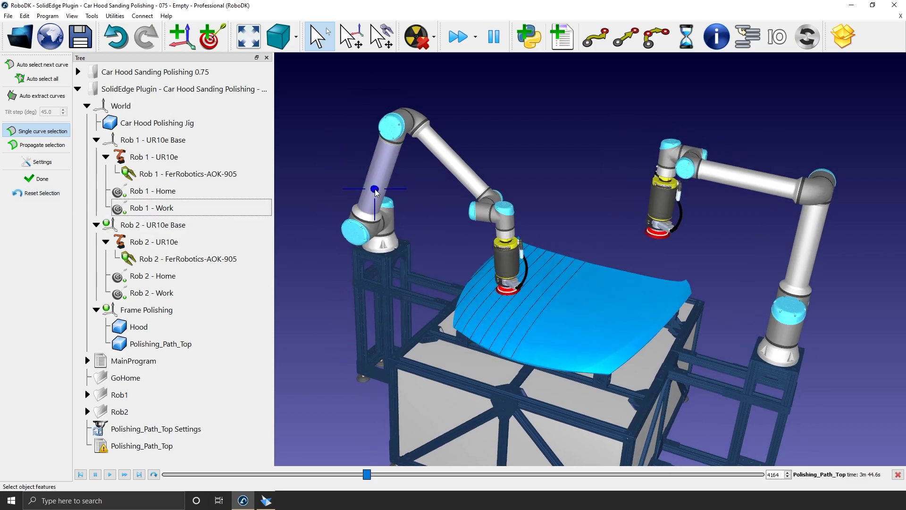
pyautogui.rightClick(375, 189)
pyautogui.click(409, 328)
pyautogui.scroll(1, 531, 250)
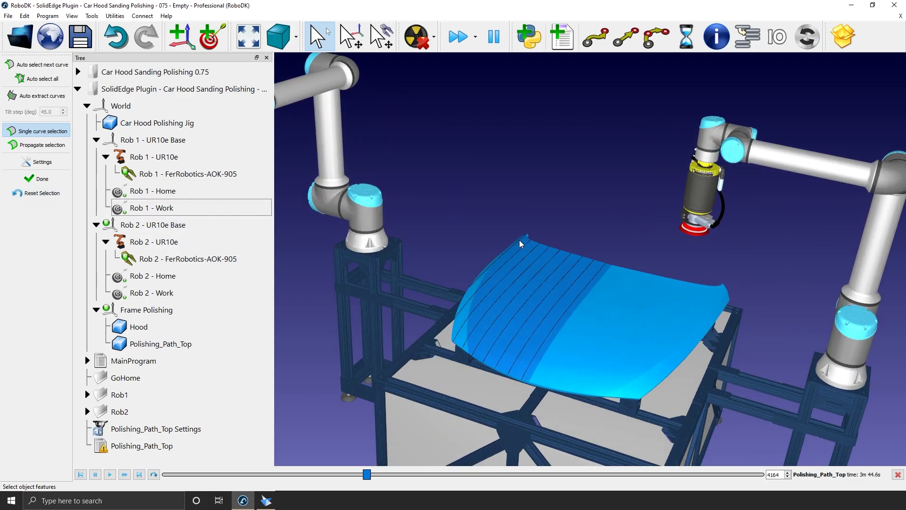
pyautogui.scroll(2, 485, 274)
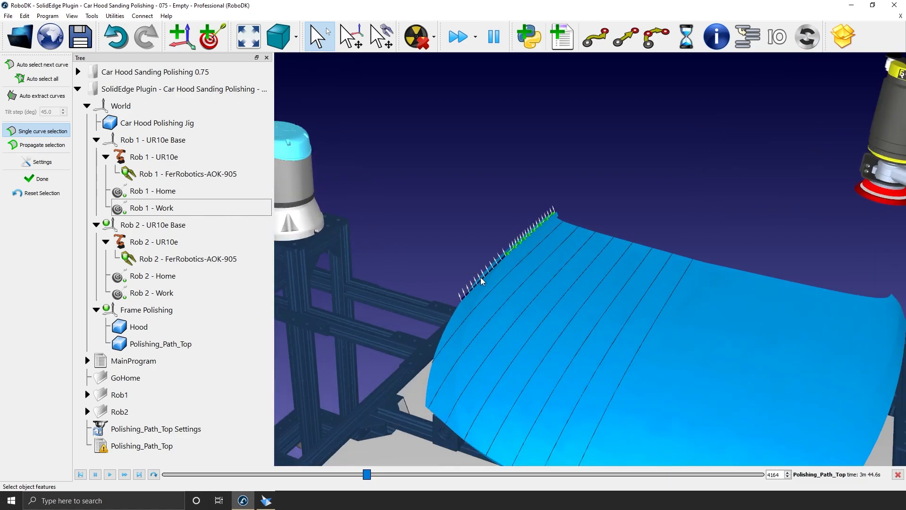
# Step: Pick the hood curves, reversing one curve's direction, rebuilding the path to 696 points
pyautogui.rightClick(481, 280)
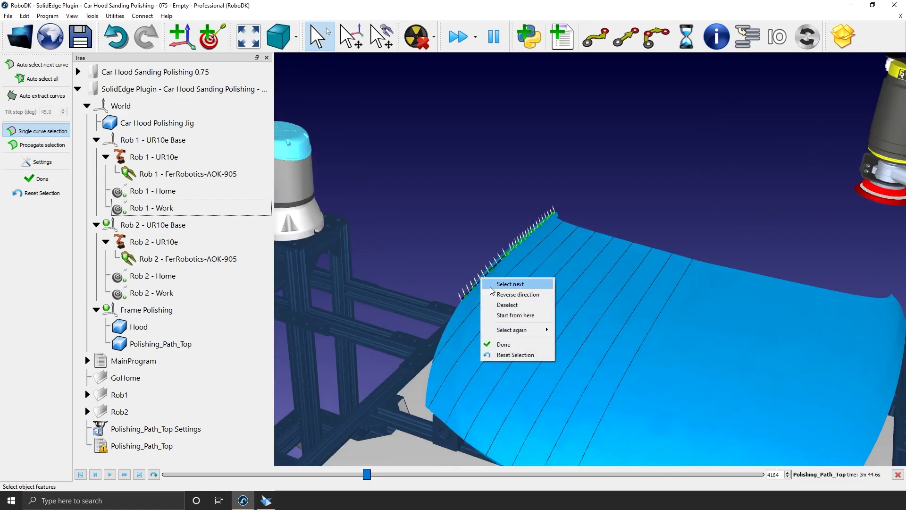
pyautogui.click(494, 300)
pyautogui.scroll(1, 495, 301)
pyautogui.scroll(1, 461, 333)
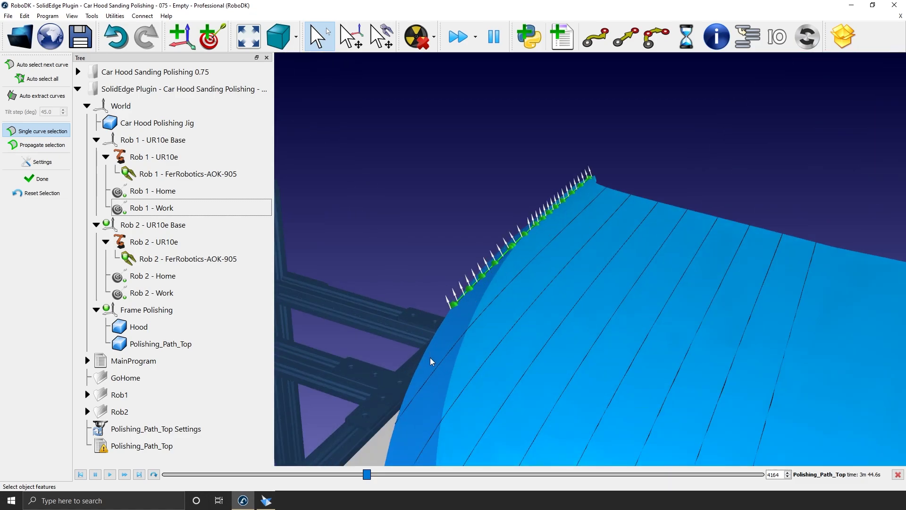
pyautogui.rightClick(437, 368)
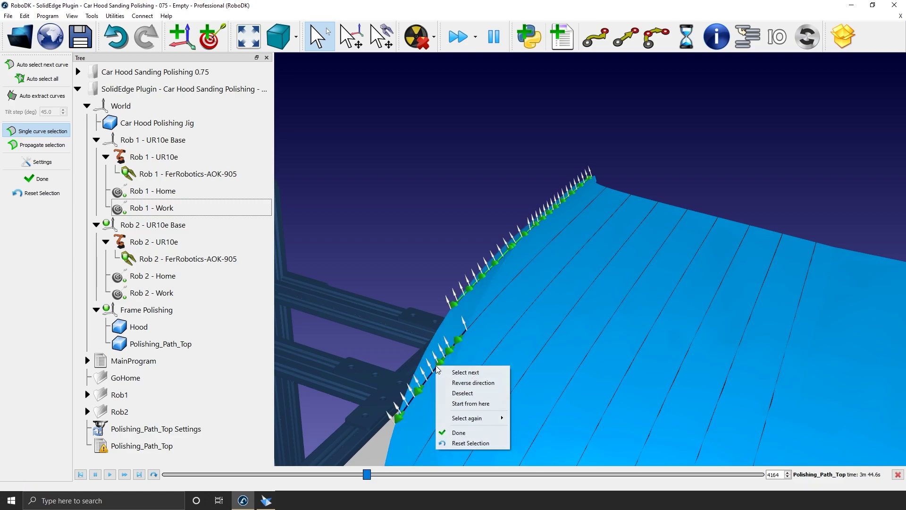
pyautogui.click(460, 372)
pyautogui.rightClick(491, 307)
pyautogui.click(507, 323)
pyautogui.scroll(-2, 506, 279)
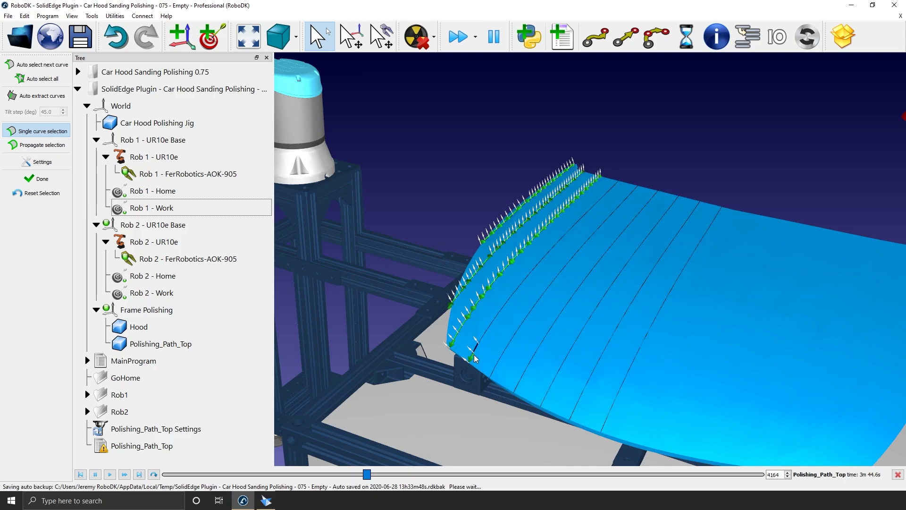
pyautogui.click(528, 361)
pyautogui.click(564, 363)
pyautogui.click(595, 365)
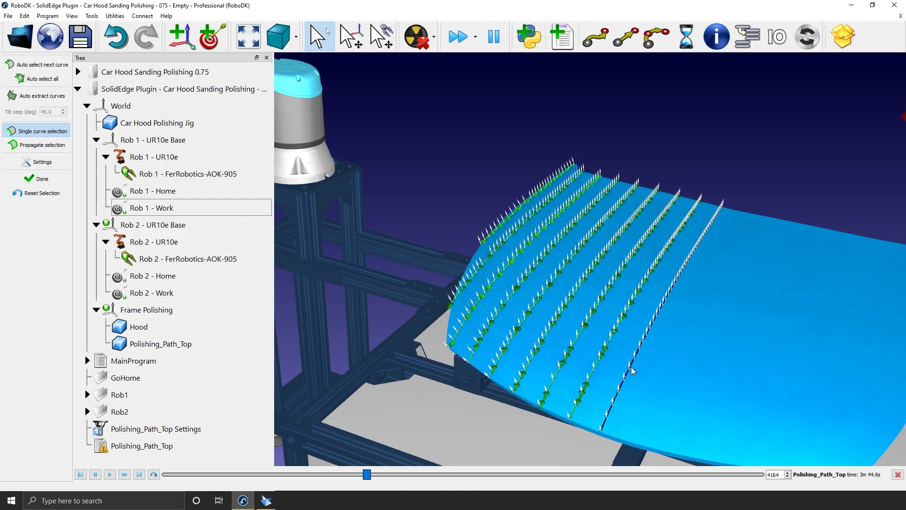
pyautogui.rightClick(571, 353)
pyautogui.click(622, 379)
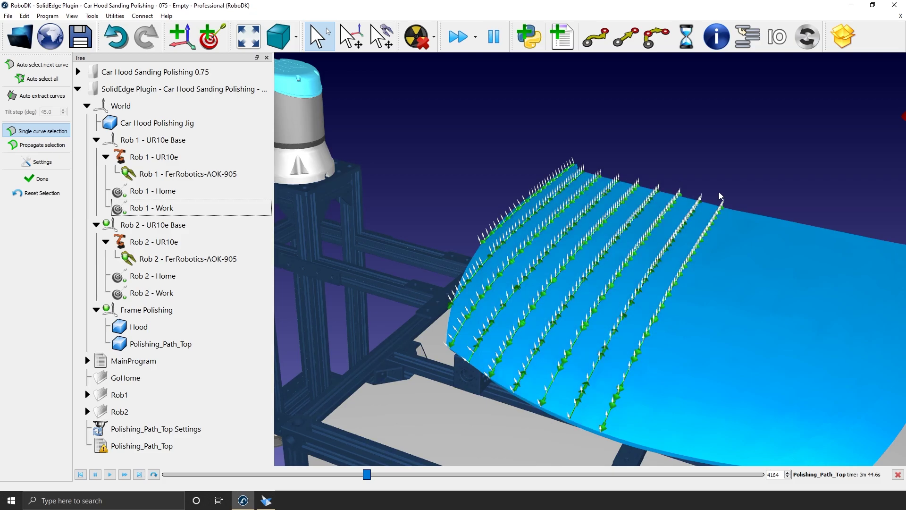
pyautogui.press('Escape')
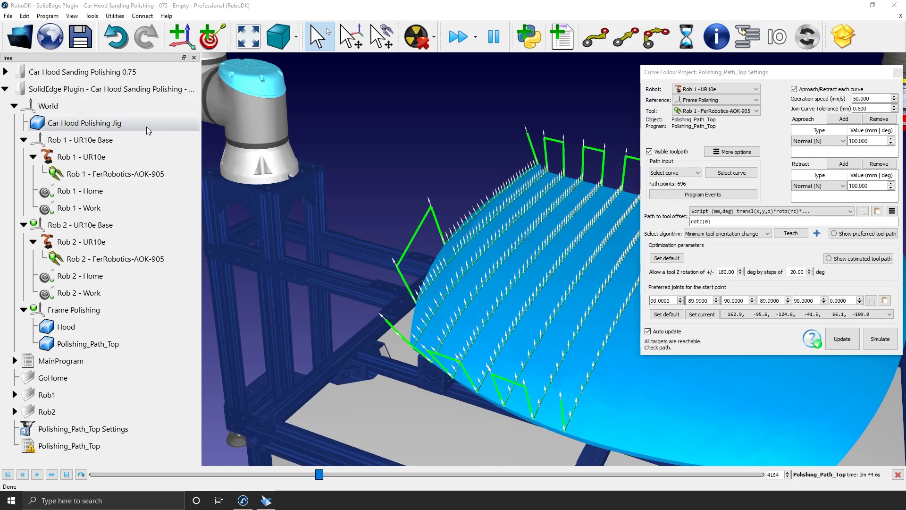
pyautogui.scroll(-2, 485, 150)
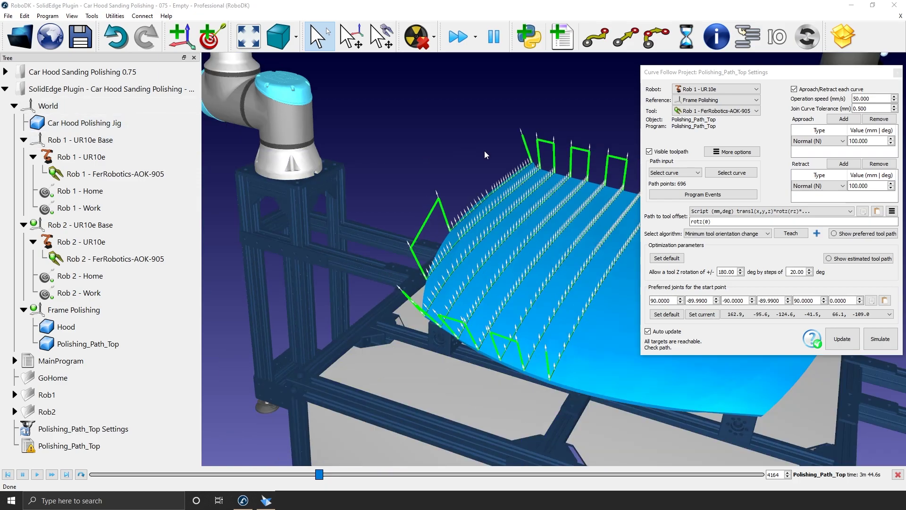
pyautogui.scroll(-2, 485, 151)
# Step: Re-solve the Polishing_Path_Top path and play the polishing simulation over the hood
pyautogui.click(837, 339)
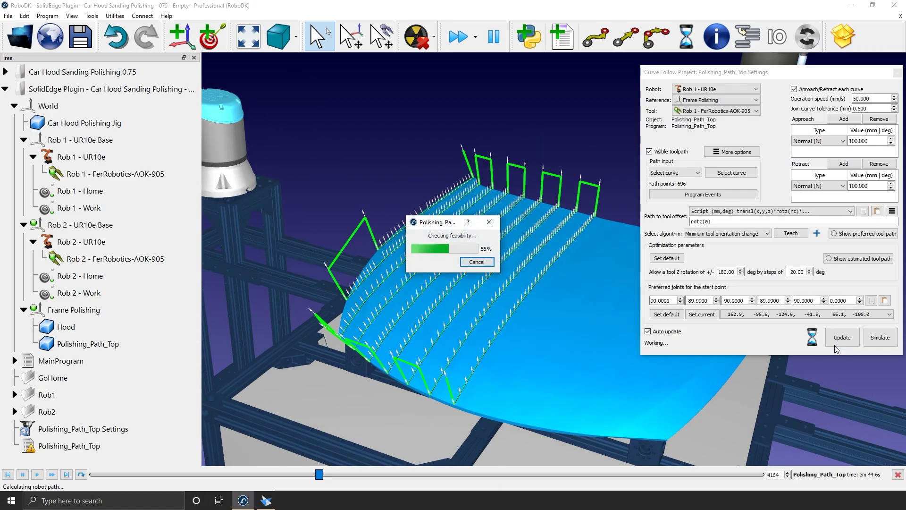
pyautogui.click(875, 340)
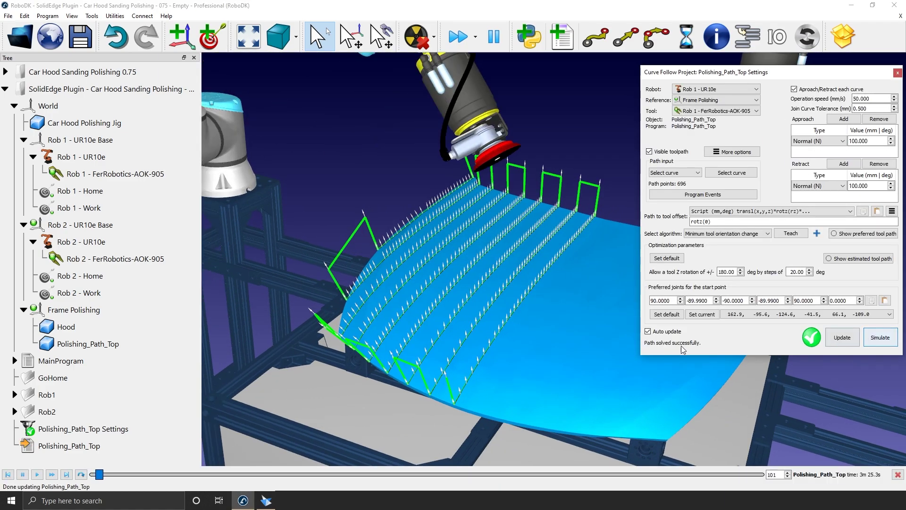
pyautogui.scroll(-2, 590, 340)
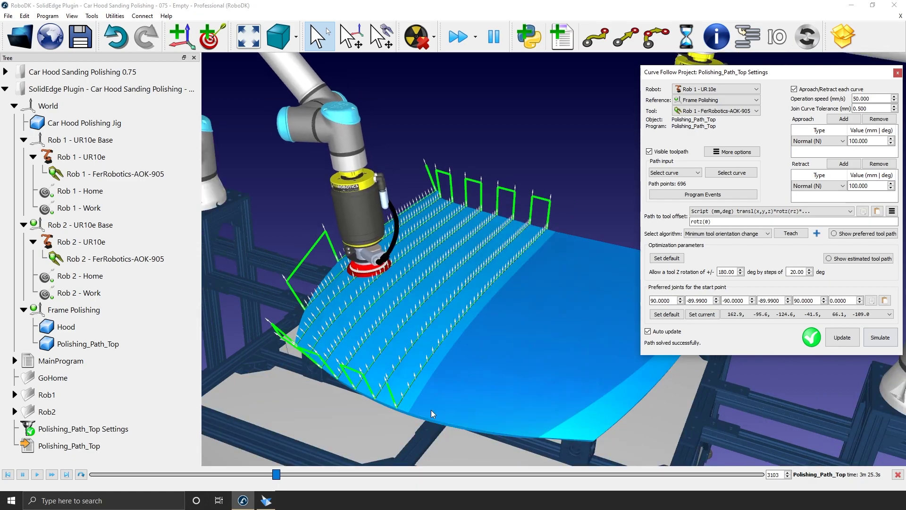
pyautogui.scroll(2, 435, 175)
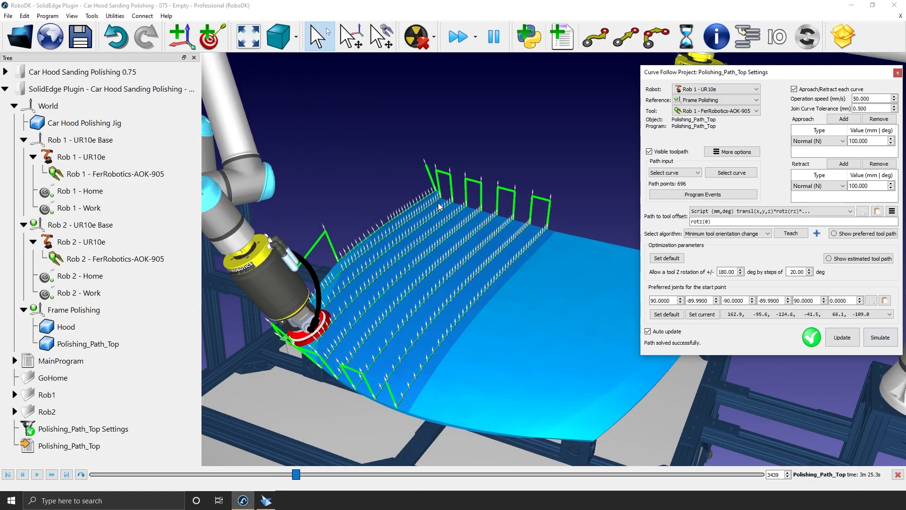
pyautogui.scroll(3, 434, 176)
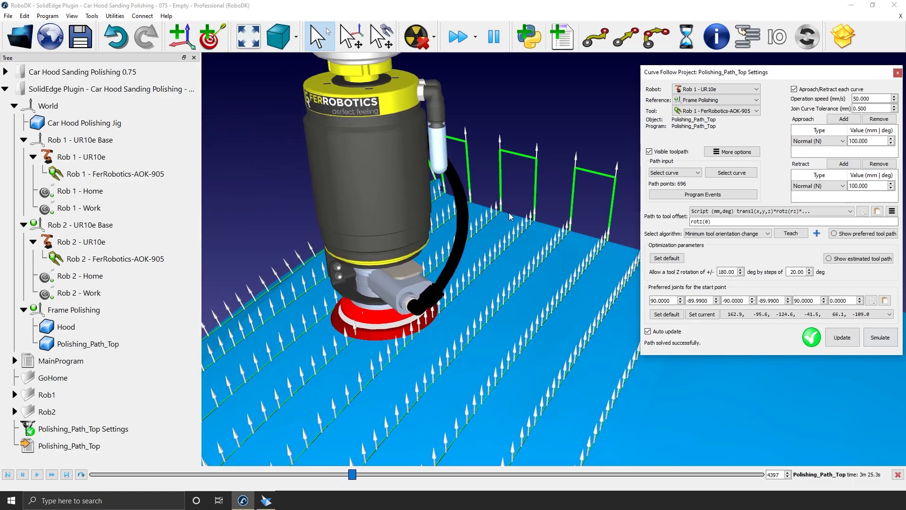
# Step: Disable per-curve approach/retract and auto update, leaving 616 points, and review Program Events
pyautogui.click(794, 90)
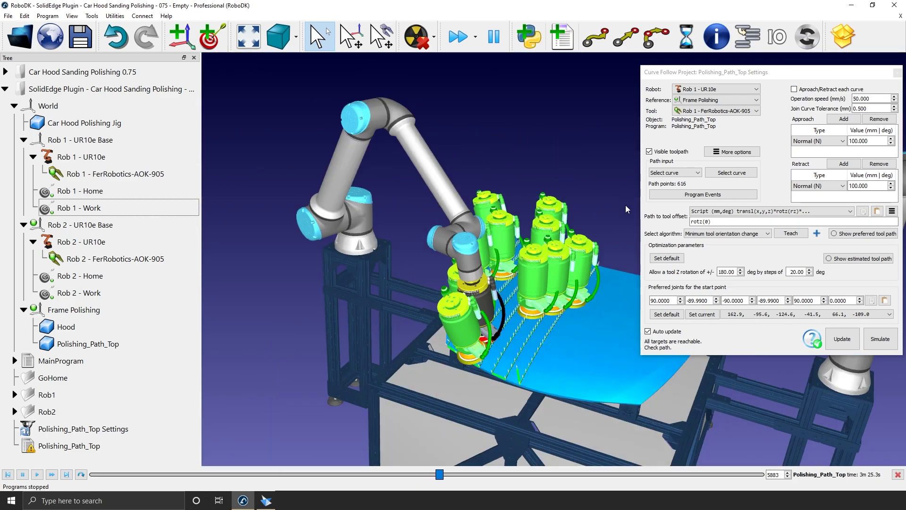
pyautogui.click(664, 331)
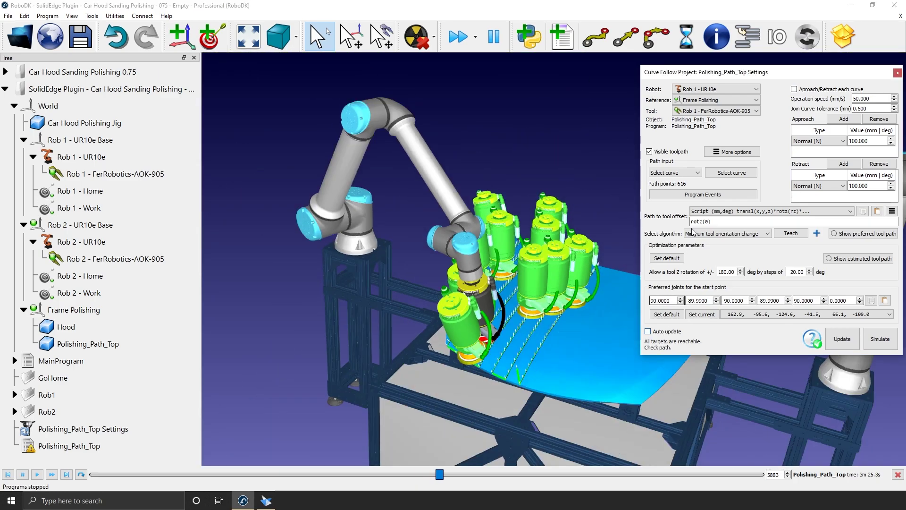
pyautogui.click(743, 193)
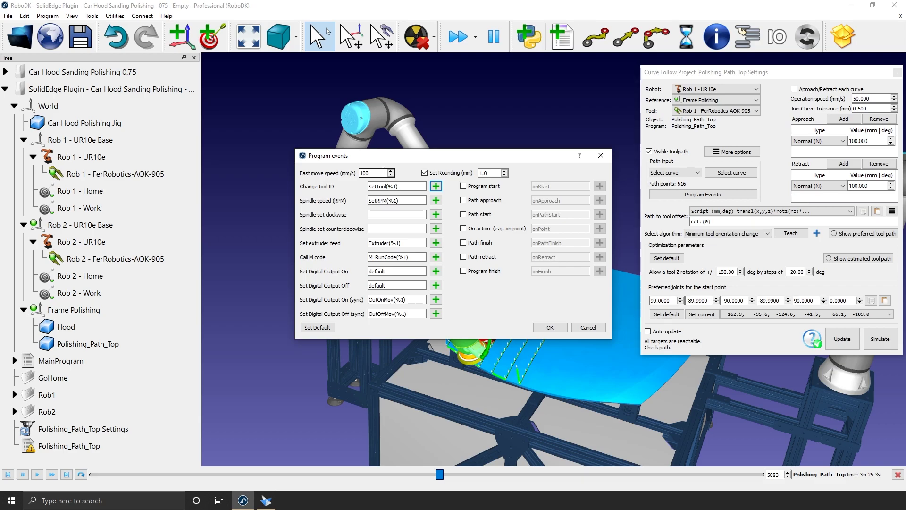
pyautogui.click(550, 326)
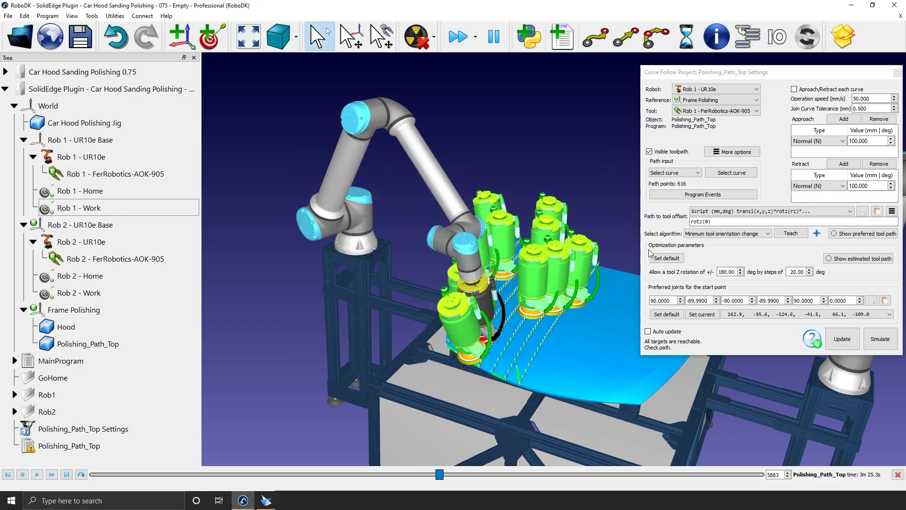
# Step: Set approach and retract to Arc (Normal), briefly previewing the estimated tool path
pyautogui.click(820, 141)
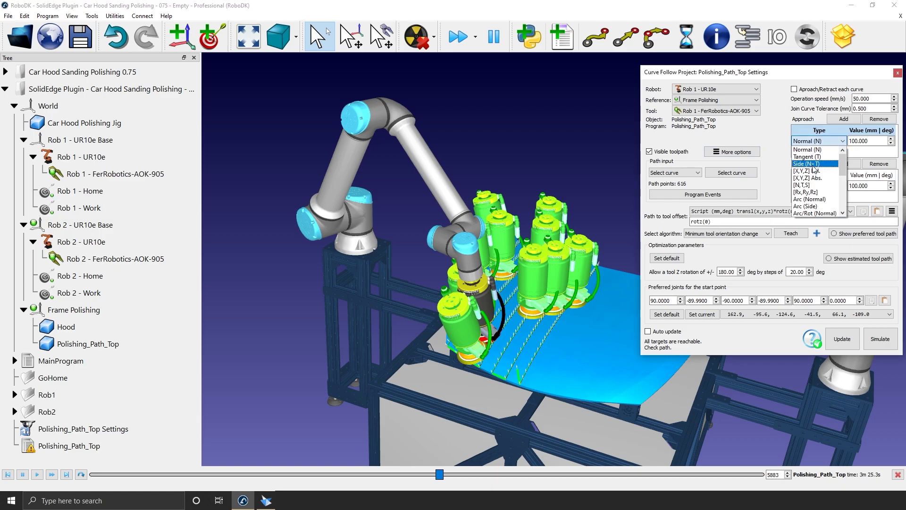
pyautogui.click(815, 199)
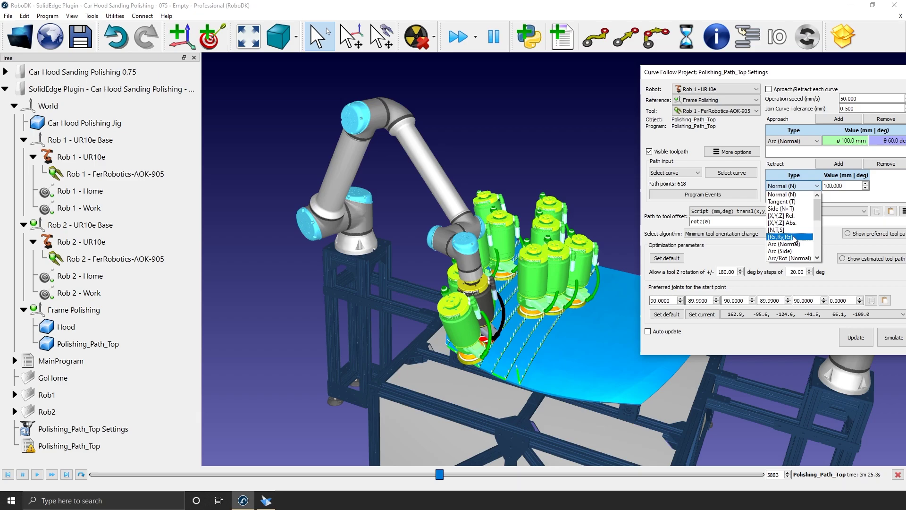
pyautogui.click(785, 234)
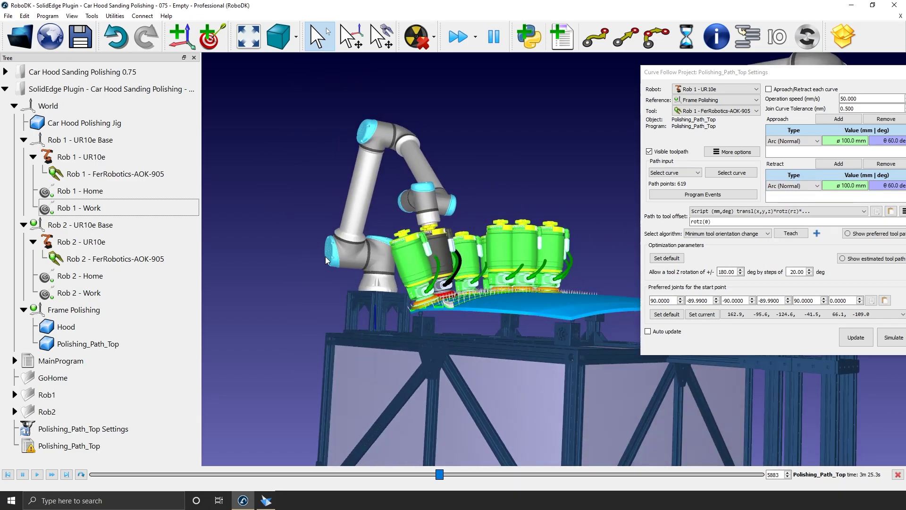
pyautogui.scroll(2, 460, 383)
pyautogui.scroll(3, 503, 361)
pyautogui.scroll(3, 542, 340)
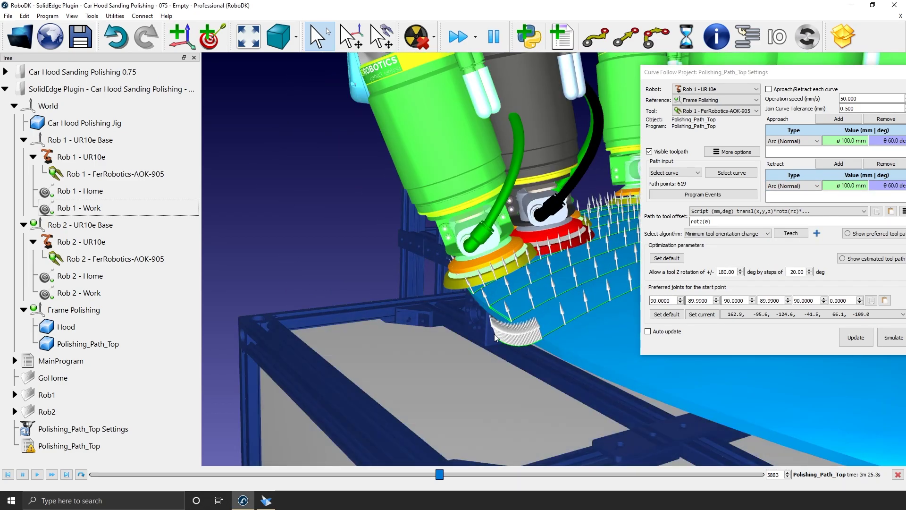
pyautogui.click(860, 259)
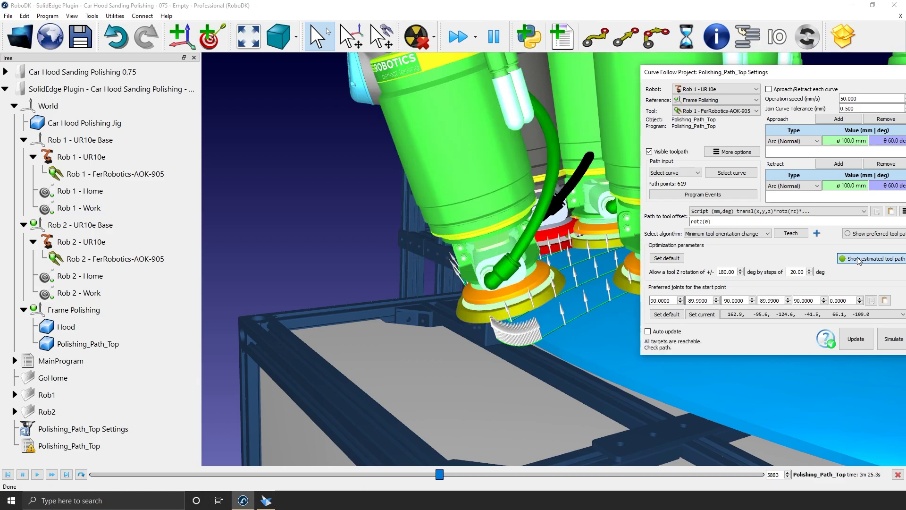
pyautogui.click(859, 259)
pyautogui.scroll(-1, 535, 353)
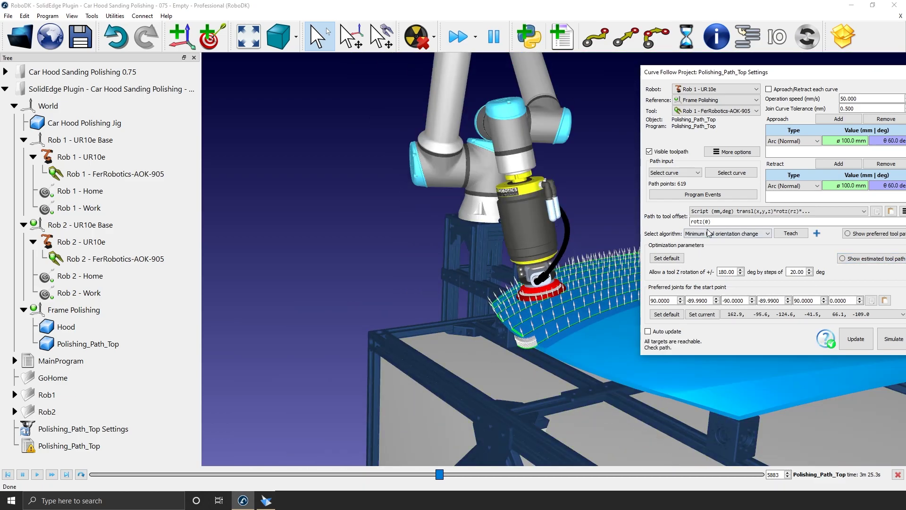
# Step: Set the operation speed to 100 mm/s and re-solve the path
pyautogui.doubleClick(844, 99)
pyautogui.write('100')
pyautogui.click(856, 348)
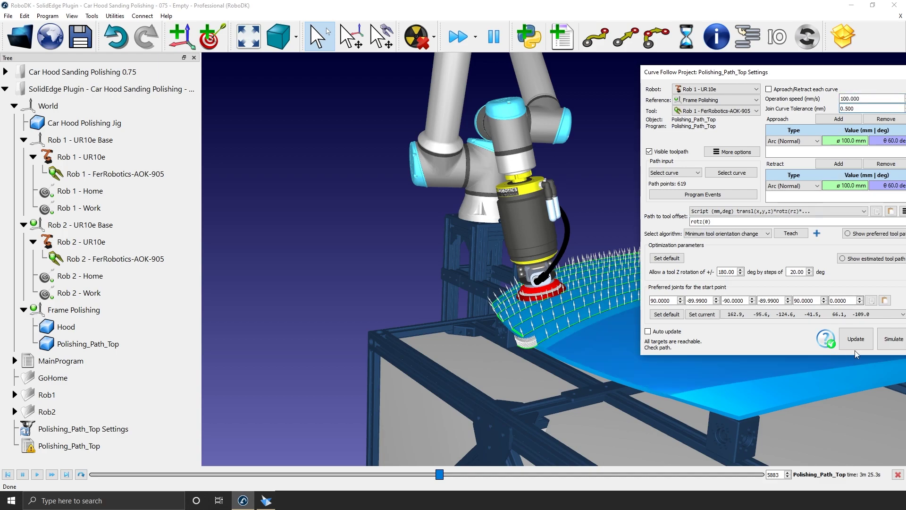
pyautogui.click(890, 338)
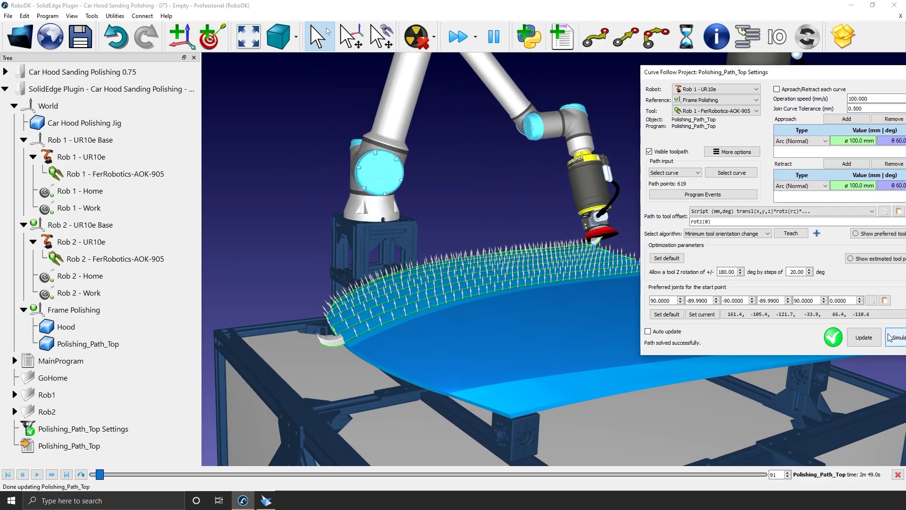
pyautogui.scroll(-3, 457, 351)
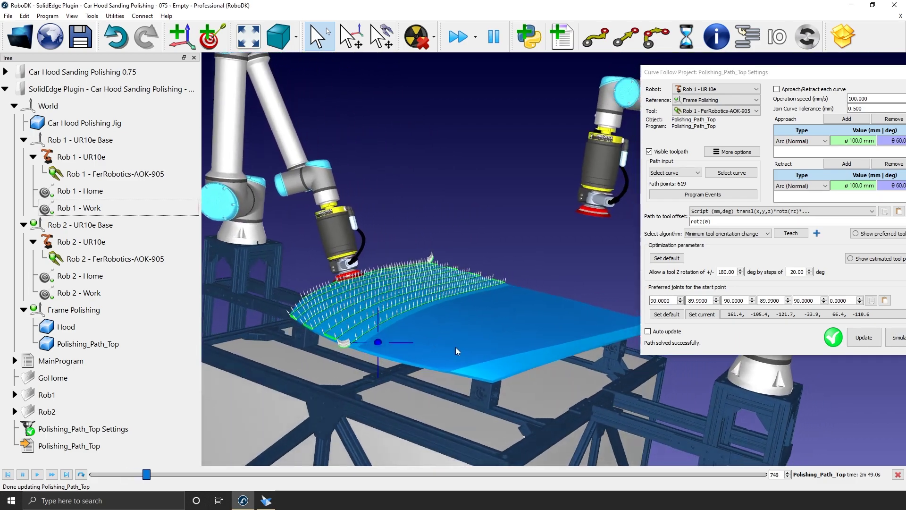
pyautogui.moveTo(456, 351); pyautogui.dragTo(460, 396)
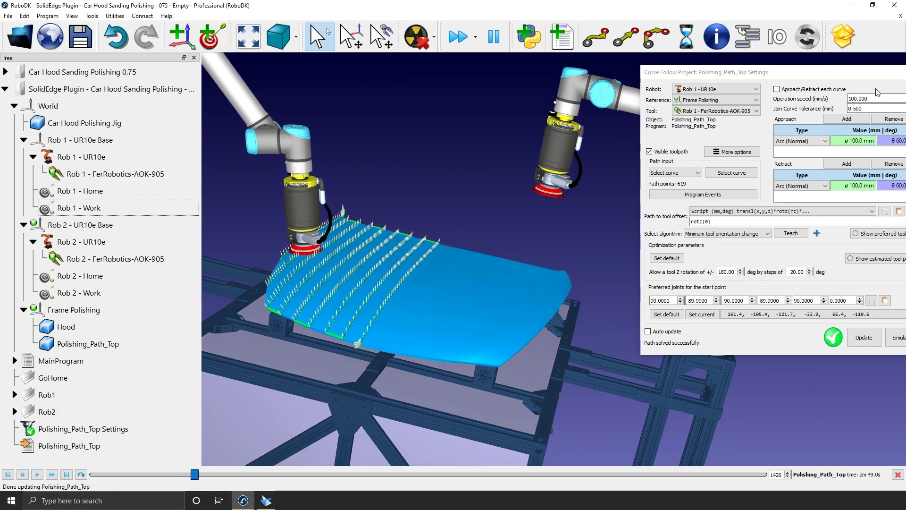
pyautogui.click(457, 359)
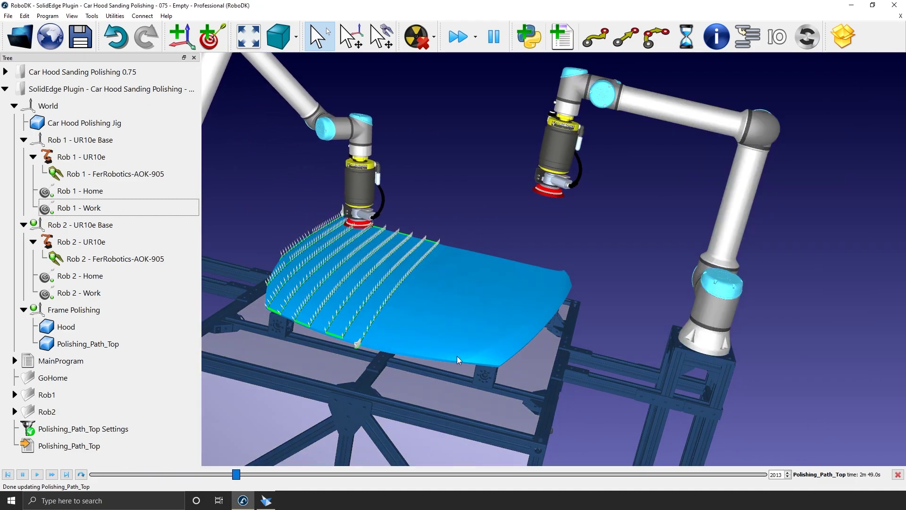
pyautogui.scroll(2, 457, 360)
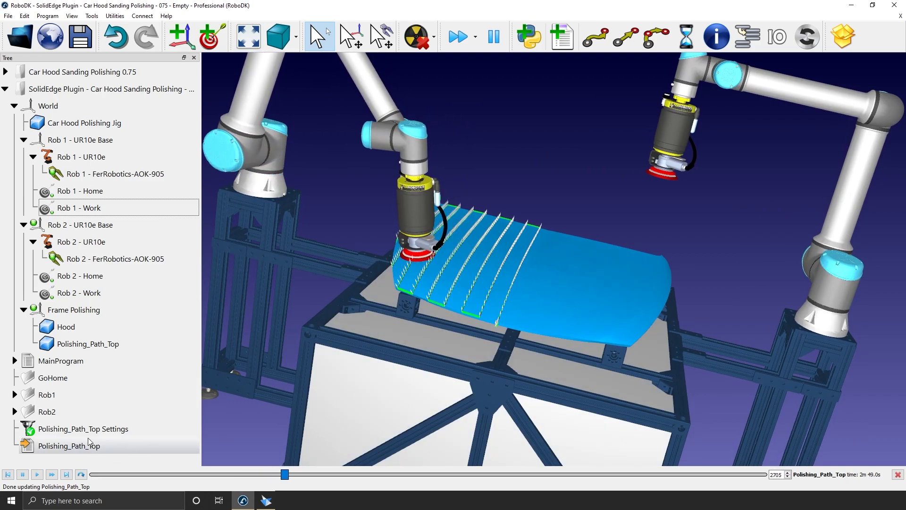
pyautogui.click(64, 450)
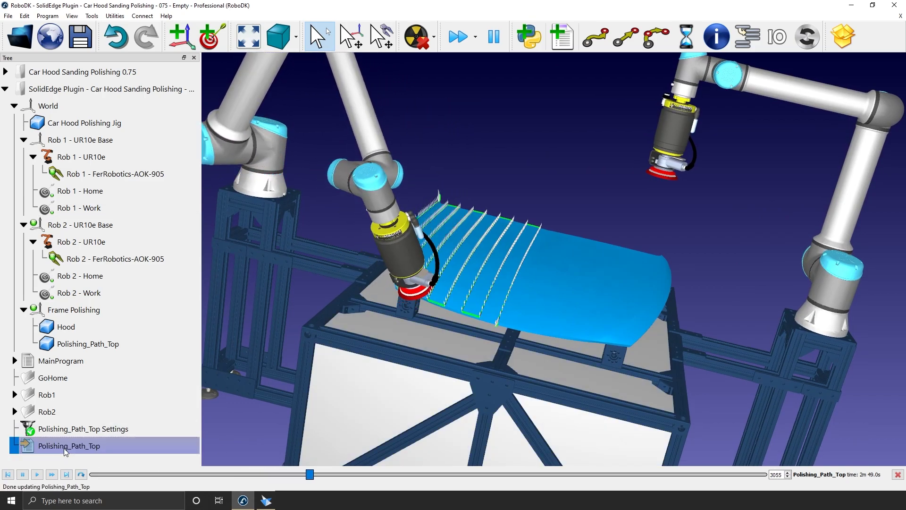
pyautogui.doubleClick(64, 451)
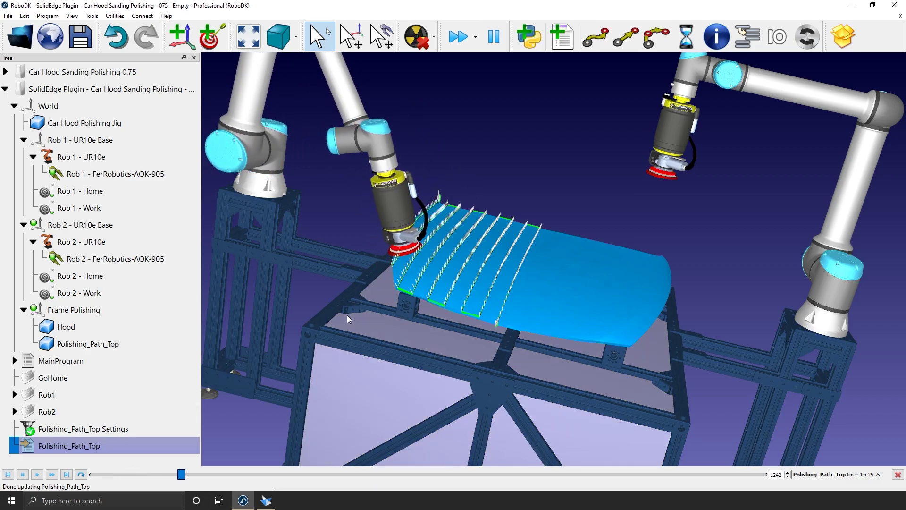
pyautogui.click(234, 428)
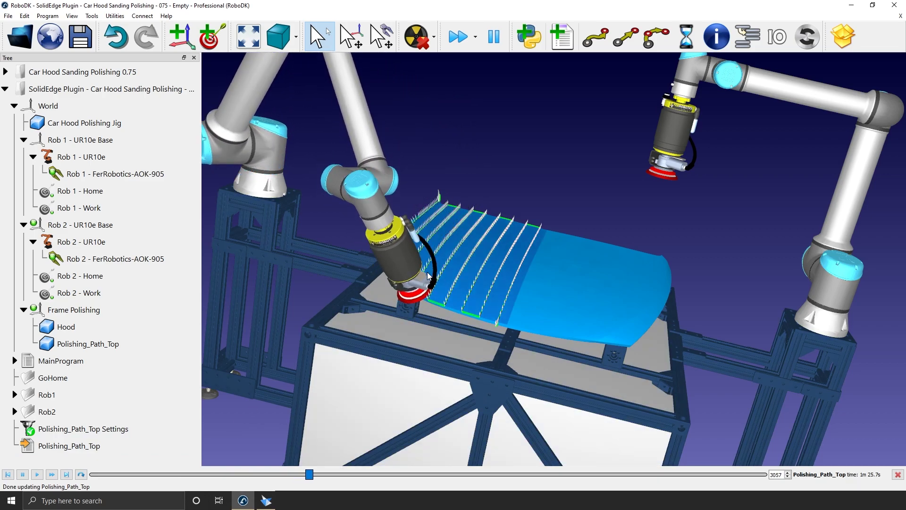
pyautogui.scroll(-3, 428, 276)
pyautogui.moveTo(428, 276); pyautogui.dragTo(346, 365)
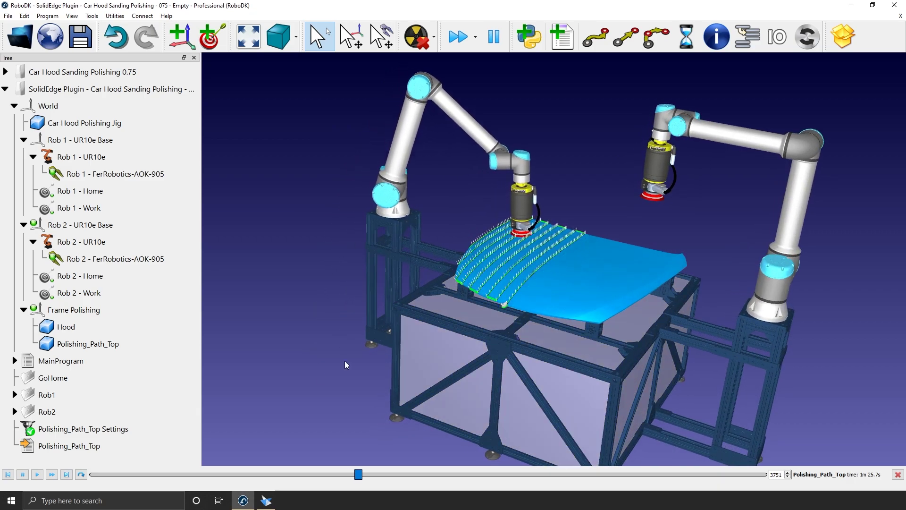
# Step: Generate the Polishing_Path_Top robot program and position the VSCodium window showing Polishing_Path_Top.script
pyautogui.rightClick(131, 454)
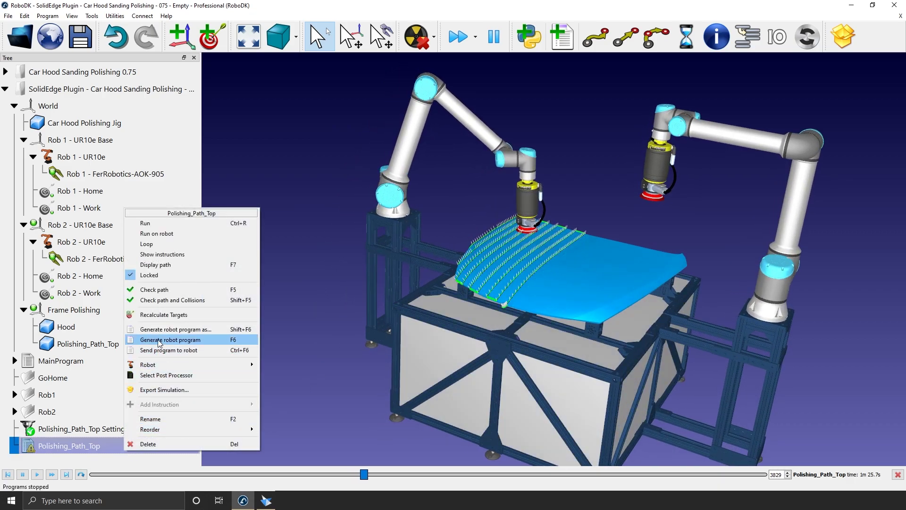
pyautogui.click(187, 342)
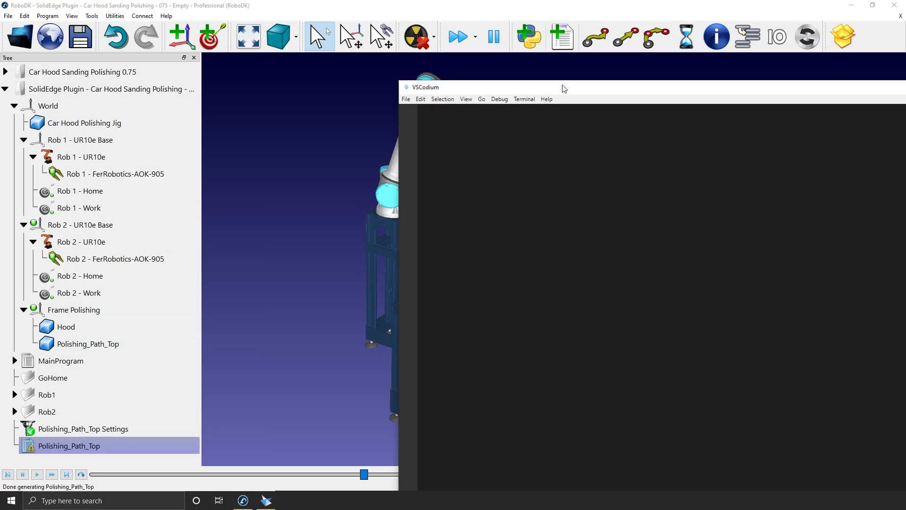
pyautogui.moveTo(563, 87)
pyautogui.mouseDown()
pyautogui.moveTo(386, 7)
pyautogui.moveTo(342, 28)
pyautogui.mouseUp()
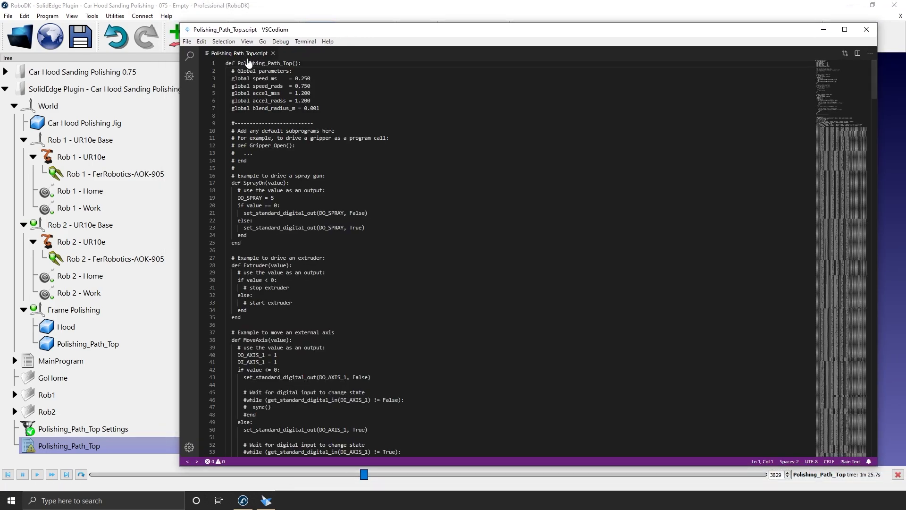
pyautogui.scroll(-5, 525, 256)
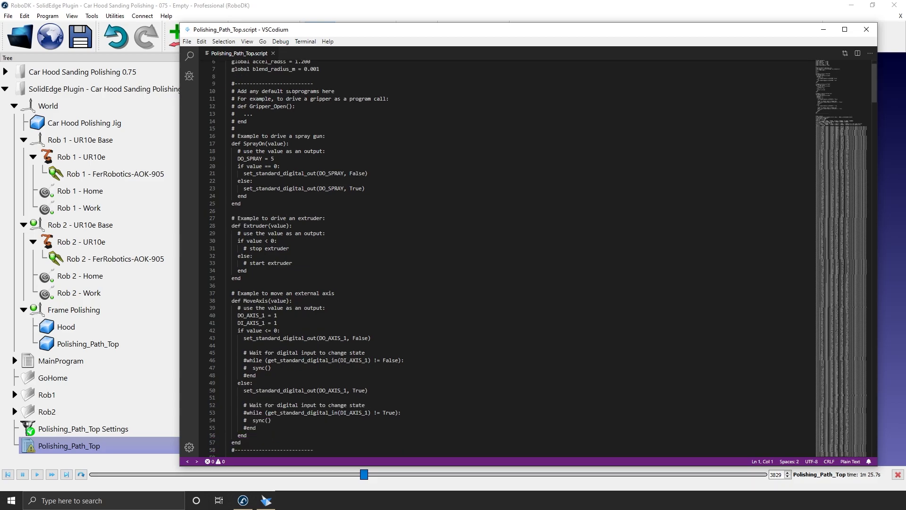
pyautogui.scroll(-5, 524, 255)
pyautogui.scroll(-5, 524, 255)
pyautogui.scroll(-5, 290, 93)
pyautogui.scroll(-3, 290, 92)
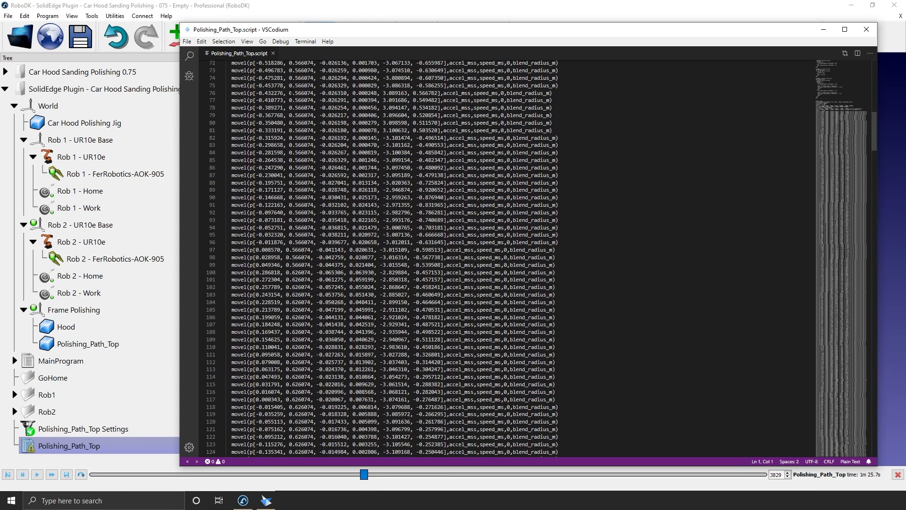
pyautogui.scroll(4, 524, 258)
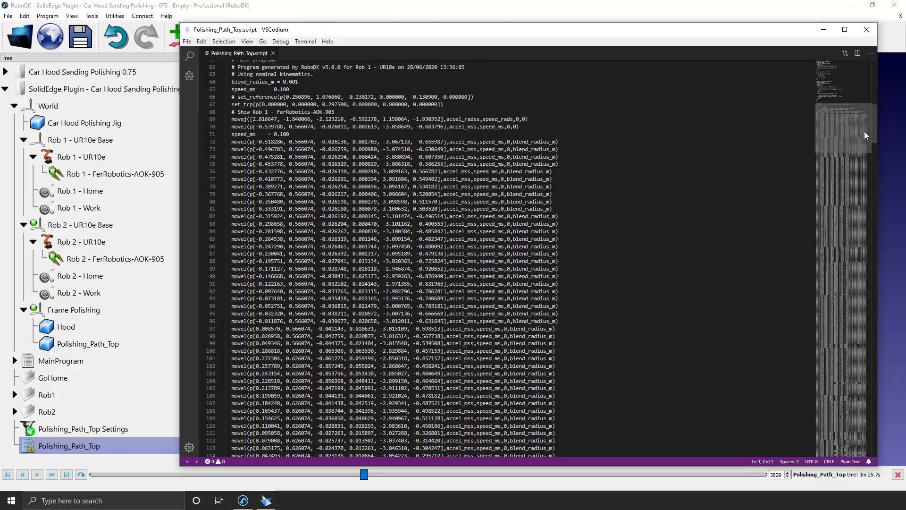
pyautogui.moveTo(875, 126)
pyautogui.mouseDown()
pyautogui.moveTo(883, 181)
pyautogui.moveTo(874, 405)
pyautogui.mouseUp()
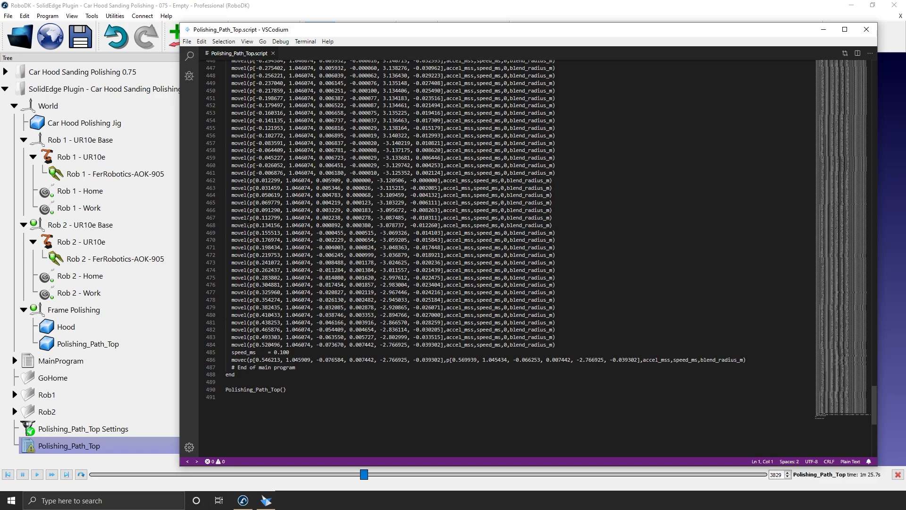
# Step: Set VSCodium aside, delete the Polishing_Path_Top items from RoboDK, and return to Solid Edge
pyautogui.click(824, 29)
pyautogui.scroll(1, 693, 83)
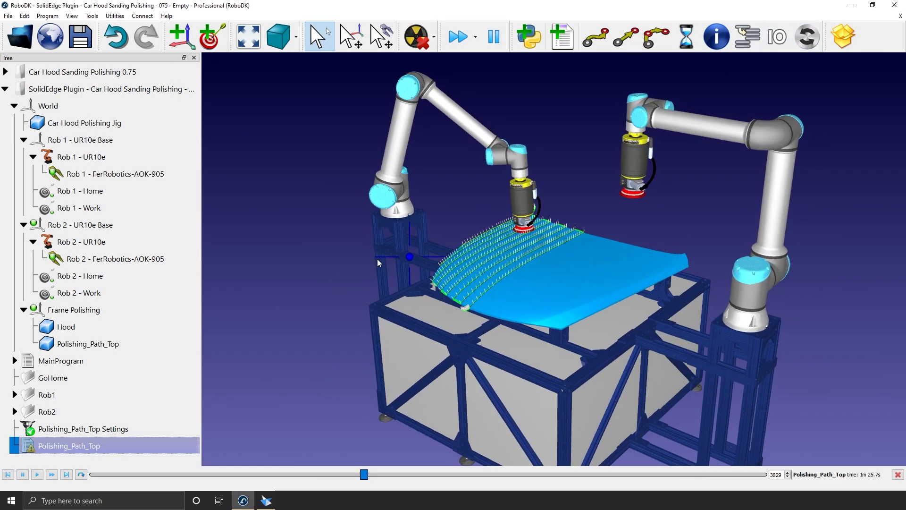
pyautogui.click(106, 427)
pyautogui.press('Delete')
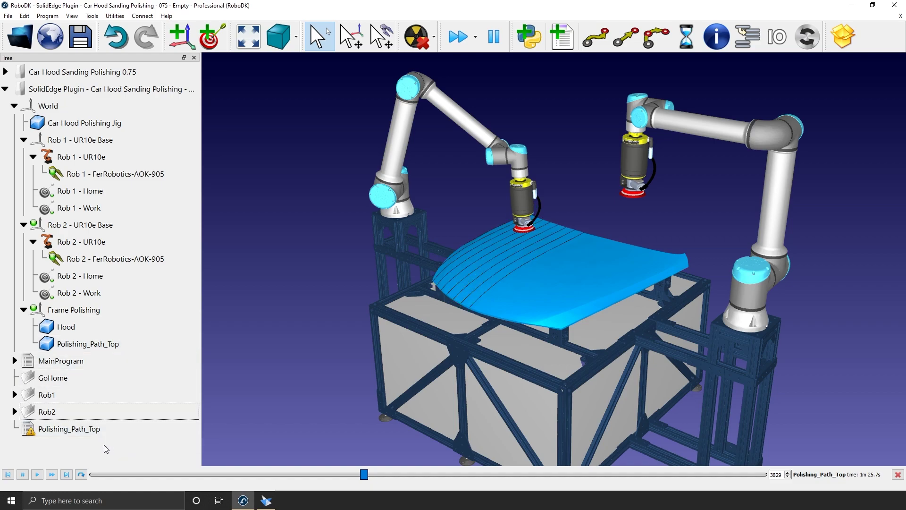
pyautogui.click(91, 429)
pyautogui.press('Delete')
pyautogui.click(265, 500)
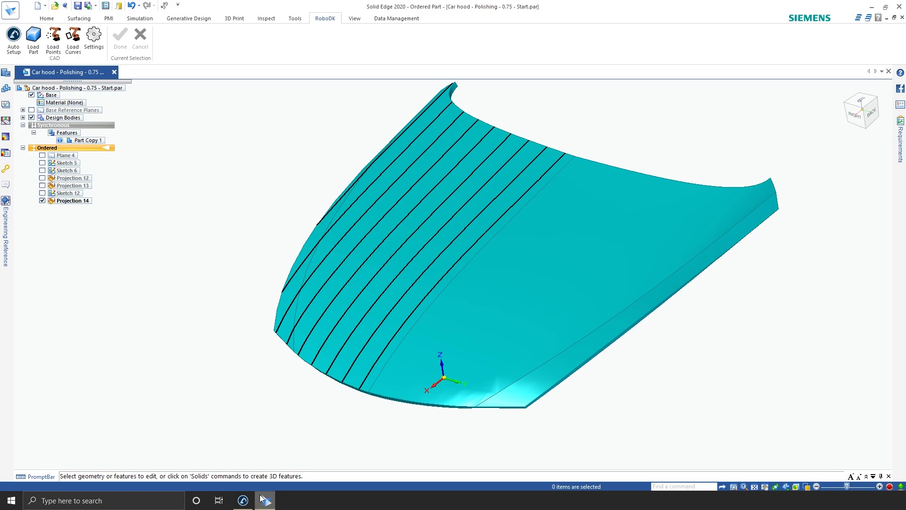
# Step: Hide Projection 14 and show Projection 12, using Sketch 5 and a top view for reference
pyautogui.click(42, 201)
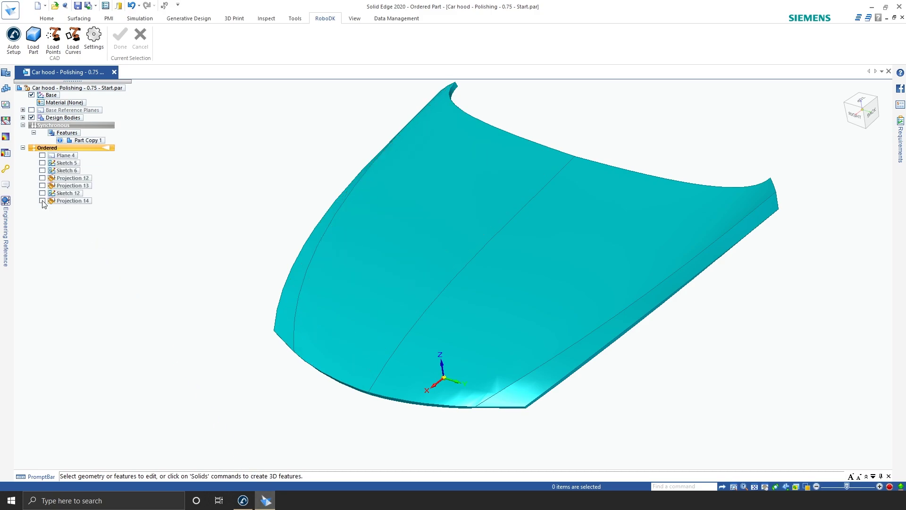
pyautogui.click(42, 163)
pyautogui.moveTo(222, 226); pyautogui.dragTo(239, 120, button='middle')
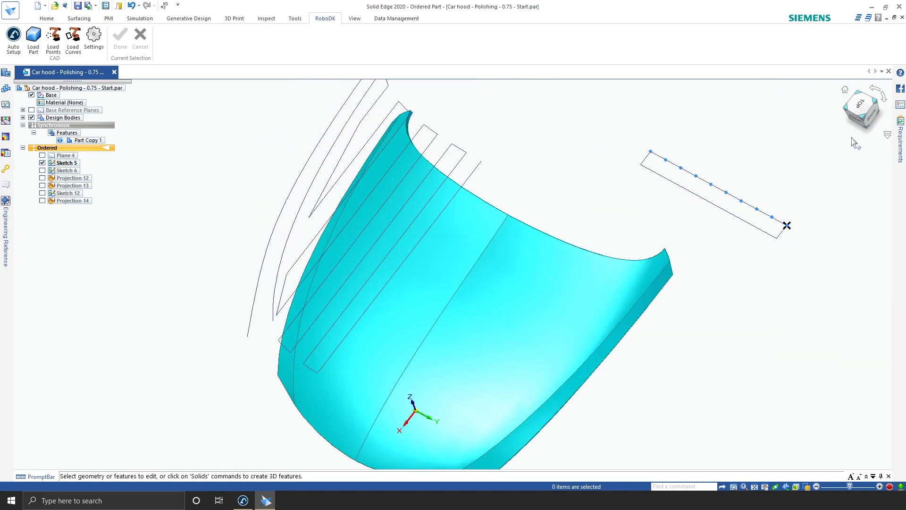
pyautogui.click(859, 107)
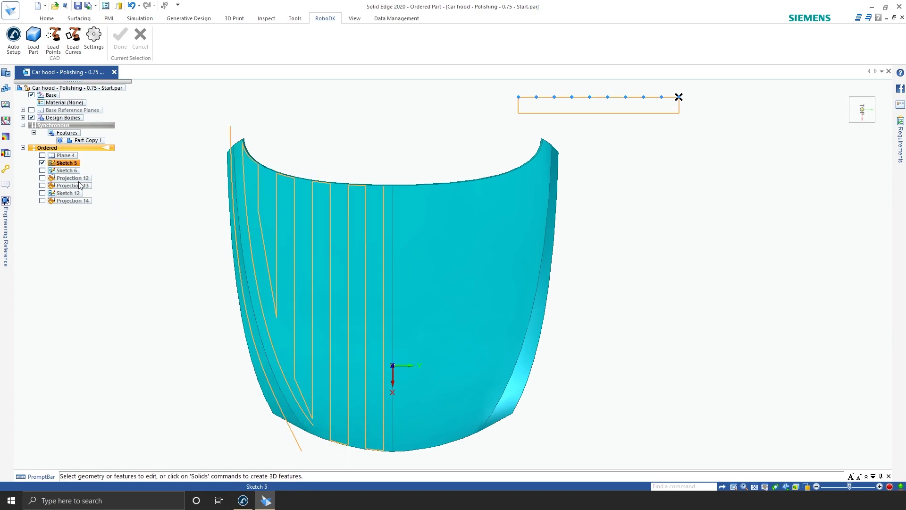
pyautogui.click(42, 178)
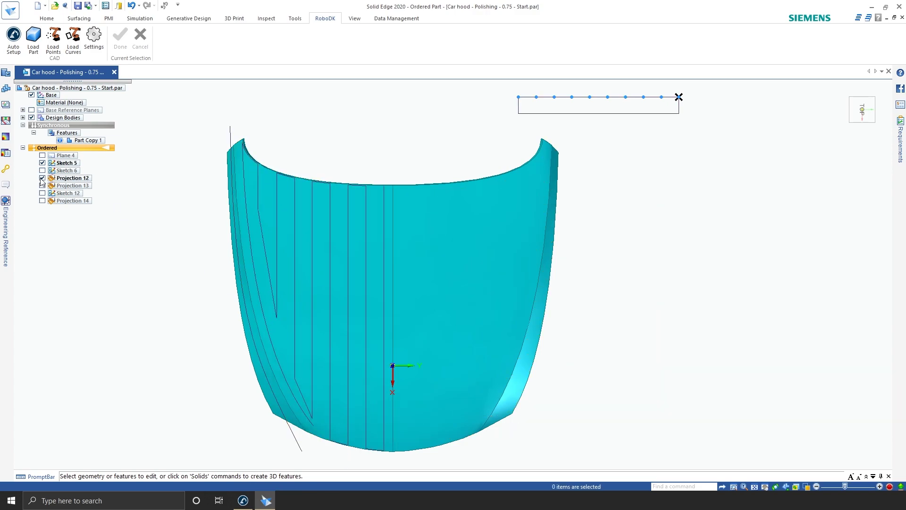
pyautogui.moveTo(158, 340); pyautogui.dragTo(117, 216, button='middle')
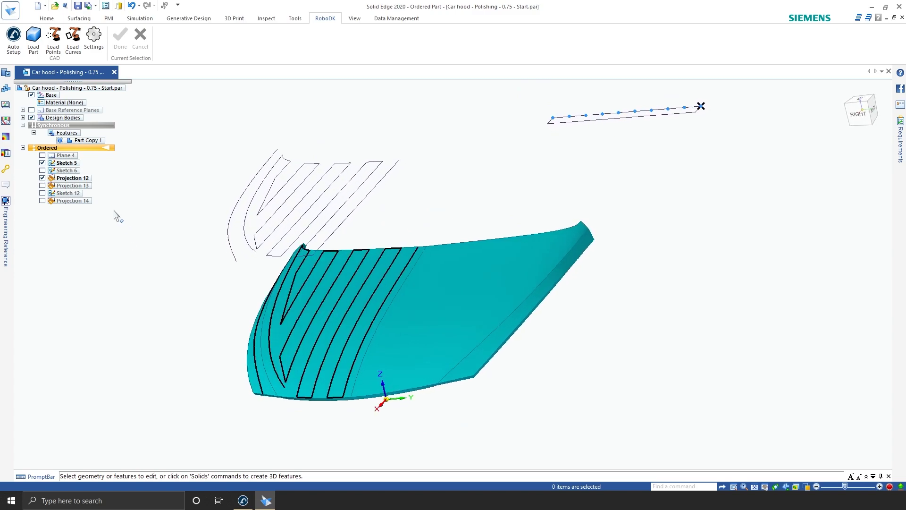
# Step: Hide Sketch 5, show Projection 13 with Sketch 6 briefly, and orbit to see both projections
pyautogui.click(42, 162)
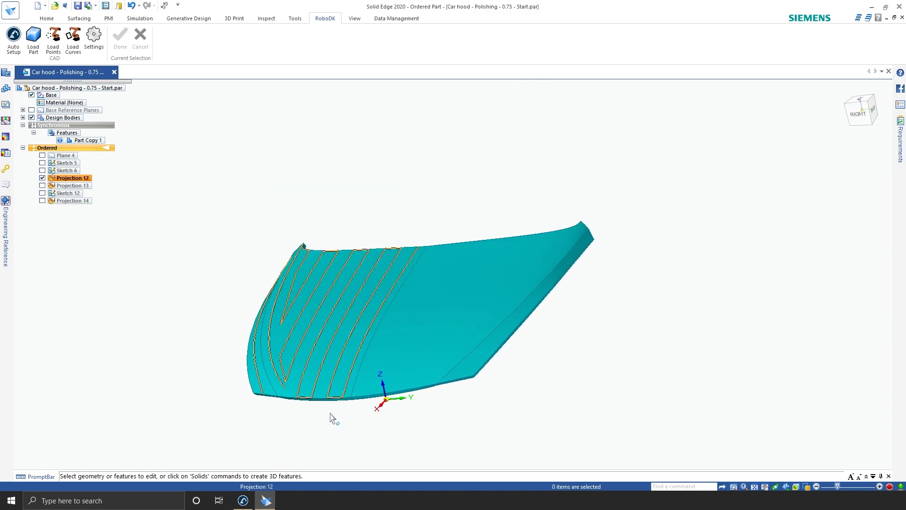
pyautogui.click(42, 171)
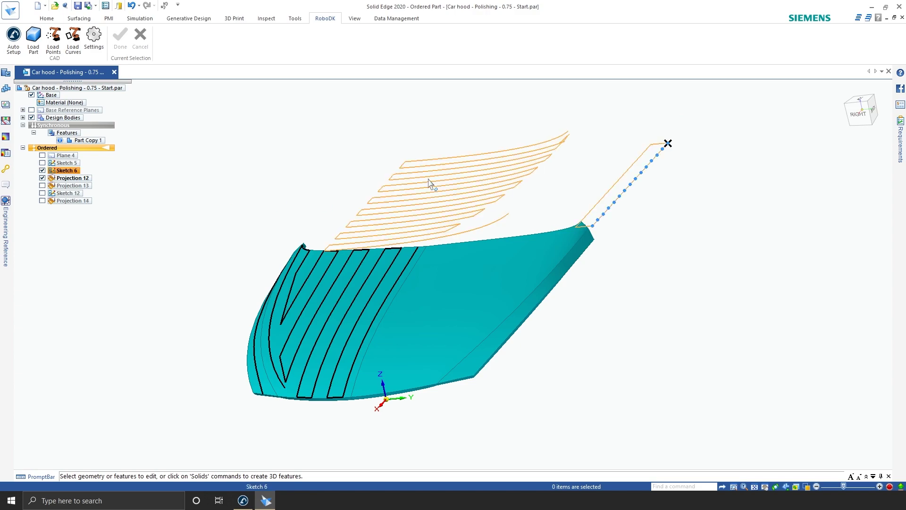
pyautogui.moveTo(55, 197)
pyautogui.mouseDown(button='middle')
pyautogui.moveTo(191, 305)
pyautogui.moveTo(167, 300)
pyautogui.mouseUp(button='middle')
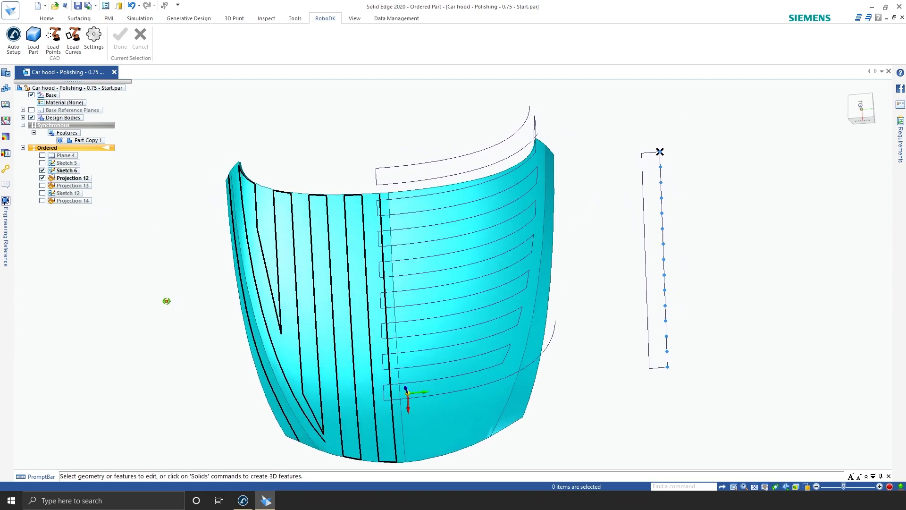
pyautogui.click(42, 186)
pyautogui.click(42, 171)
pyautogui.moveTo(172, 319); pyautogui.dragTo(138, 263, button='middle')
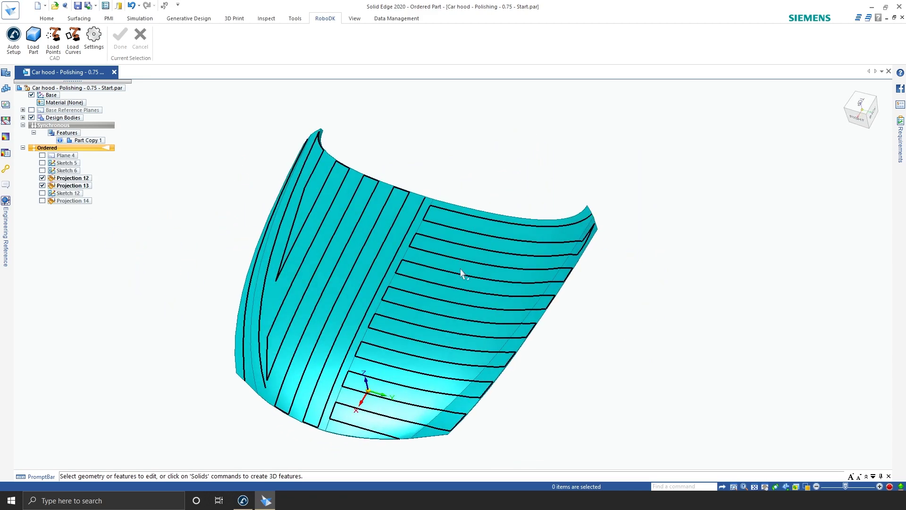
pyautogui.moveTo(460, 274); pyautogui.dragTo(381, 333, button='middle')
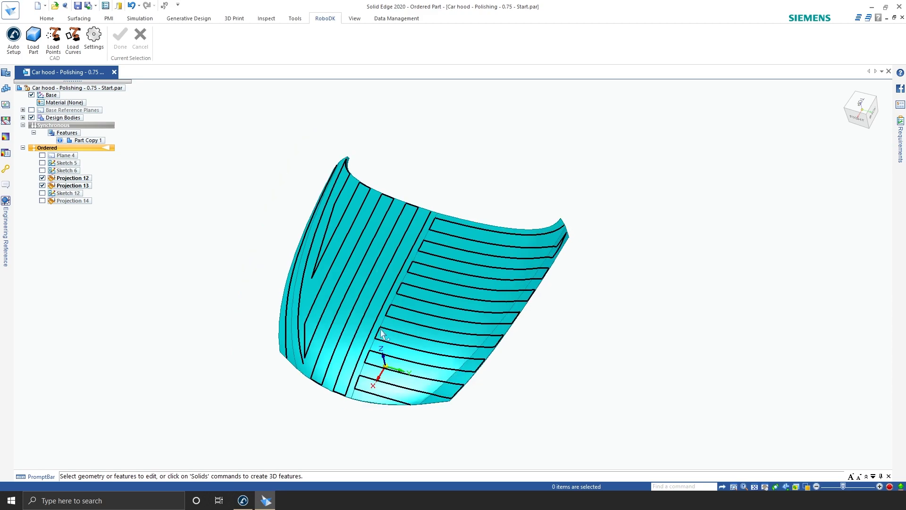
pyautogui.scroll(1, 233, 435)
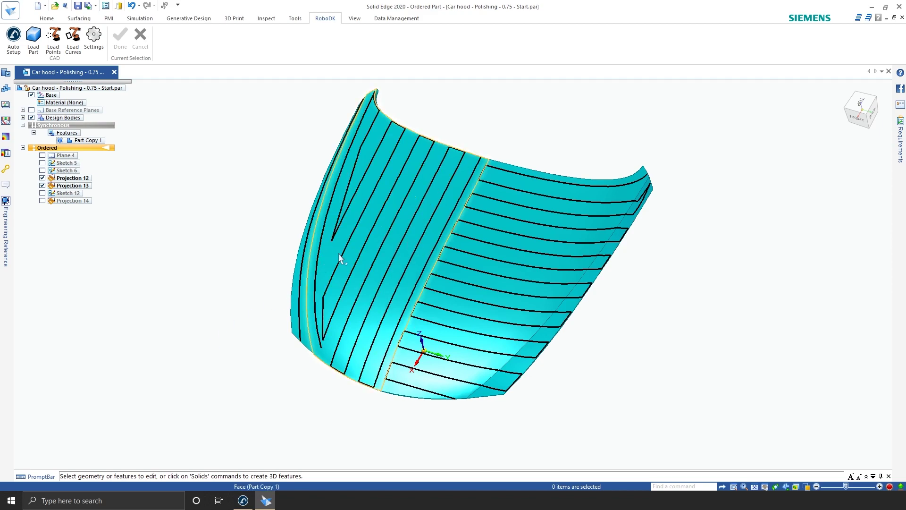
# Step: Send the projected curves on the hood face to RoboDK with Load Curves, then view them there
pyautogui.click(83, 179)
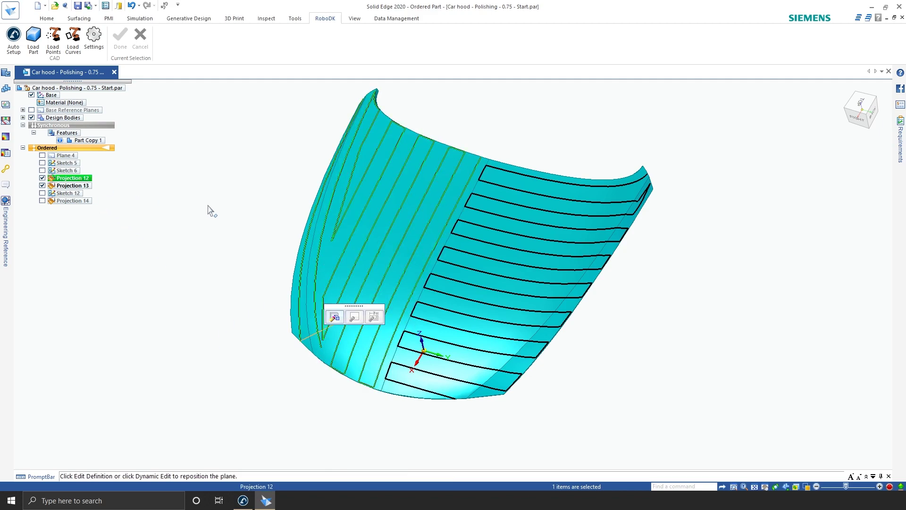
pyautogui.click(214, 225)
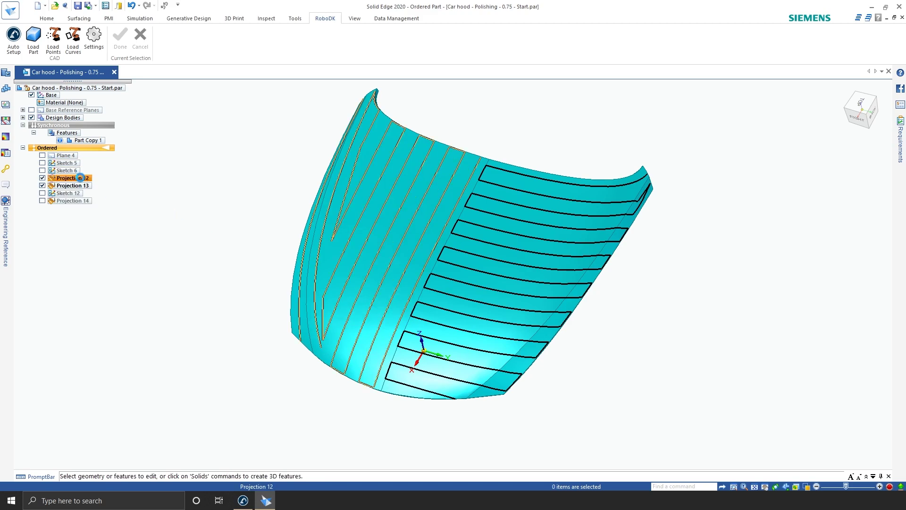
pyautogui.click(72, 186)
pyautogui.click(74, 43)
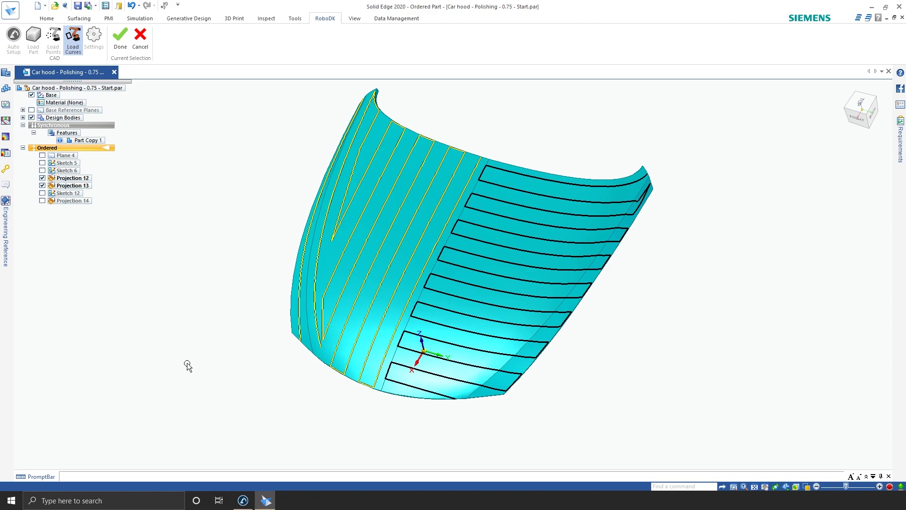
pyautogui.click(334, 255)
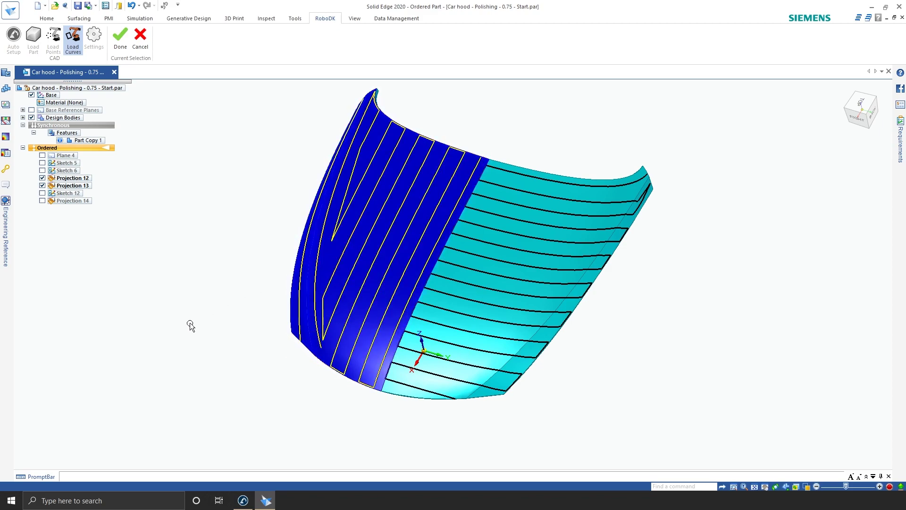
pyautogui.click(244, 501)
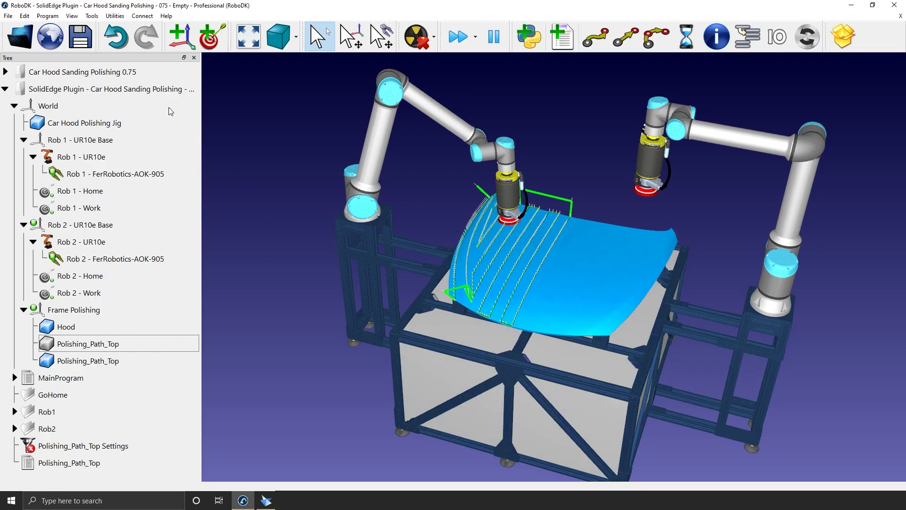
# Step: Run MainProgram in the Car Hood Sanding Polishing 0.75 station to simulate both robots polishing
pyautogui.click(69, 278)
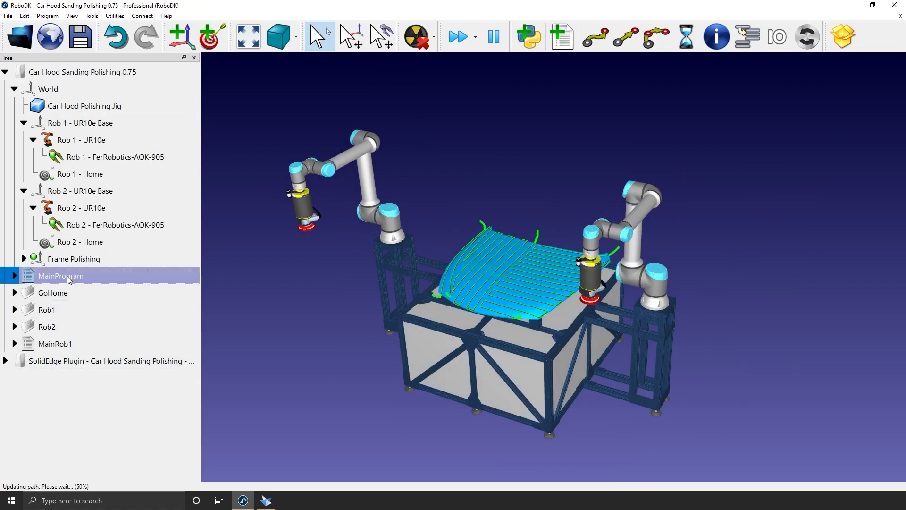